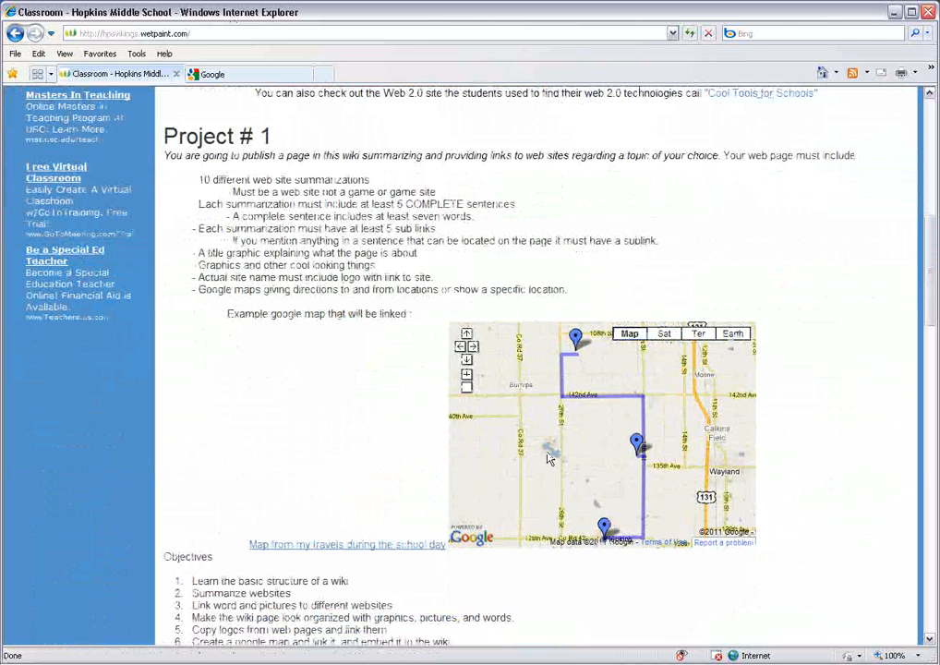
- Switch from the class wiki to Google Maps and open the existing saved map in My Maps
{"action": "left_click_drag", "start_coordinate": [558, 445], "coordinate": [560, 465]}
{"action": "scroll", "coordinate": [466, 422], "scroll_direction": "up", "scroll_amount": 3}
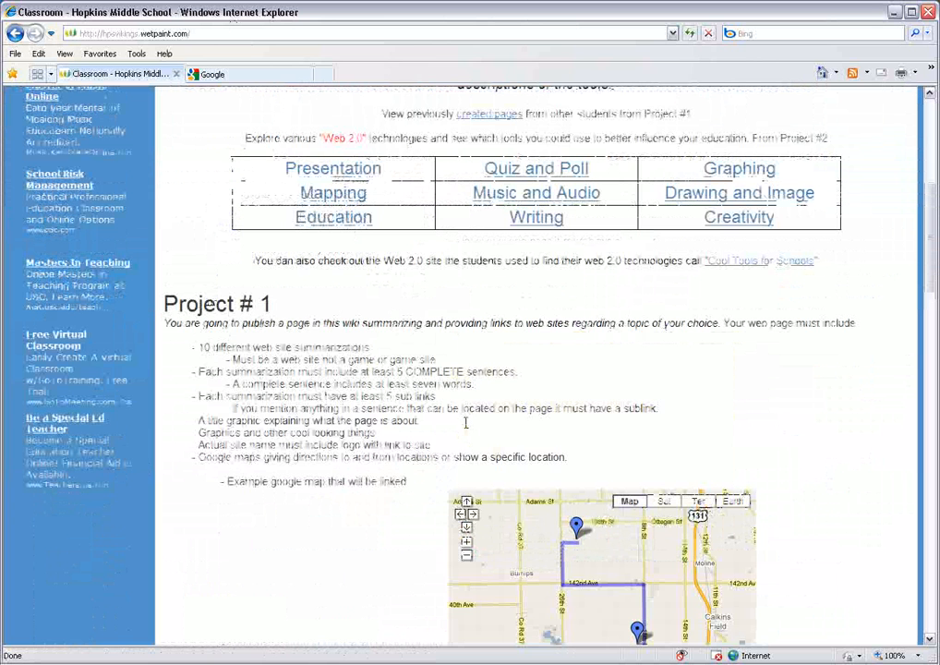
{"action": "scroll", "coordinate": [465, 422], "scroll_direction": "up", "scroll_amount": 5}
{"action": "left_click", "coordinate": [224, 79]}
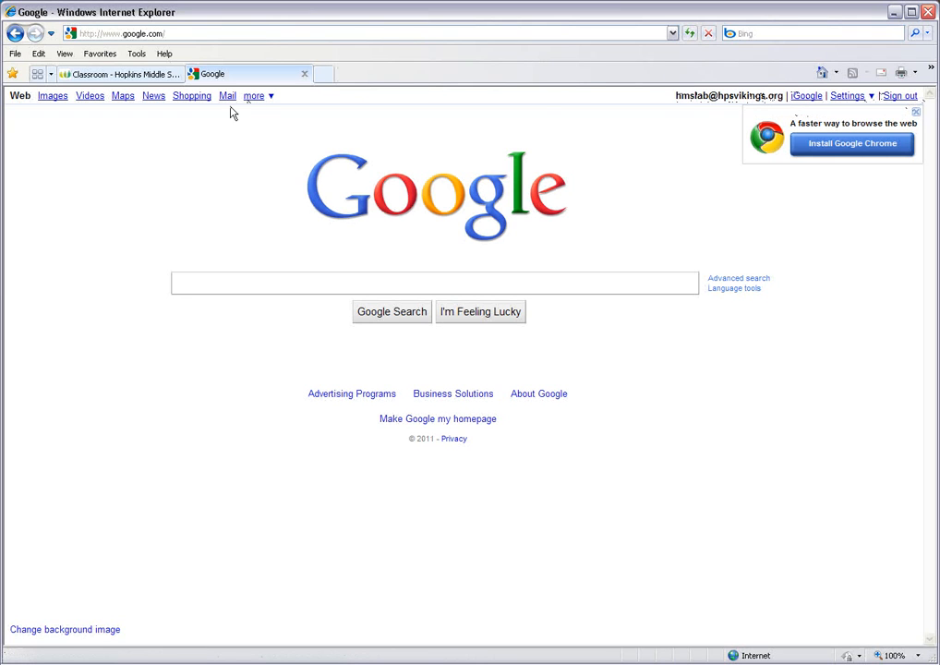
{"action": "left_click", "coordinate": [124, 97]}
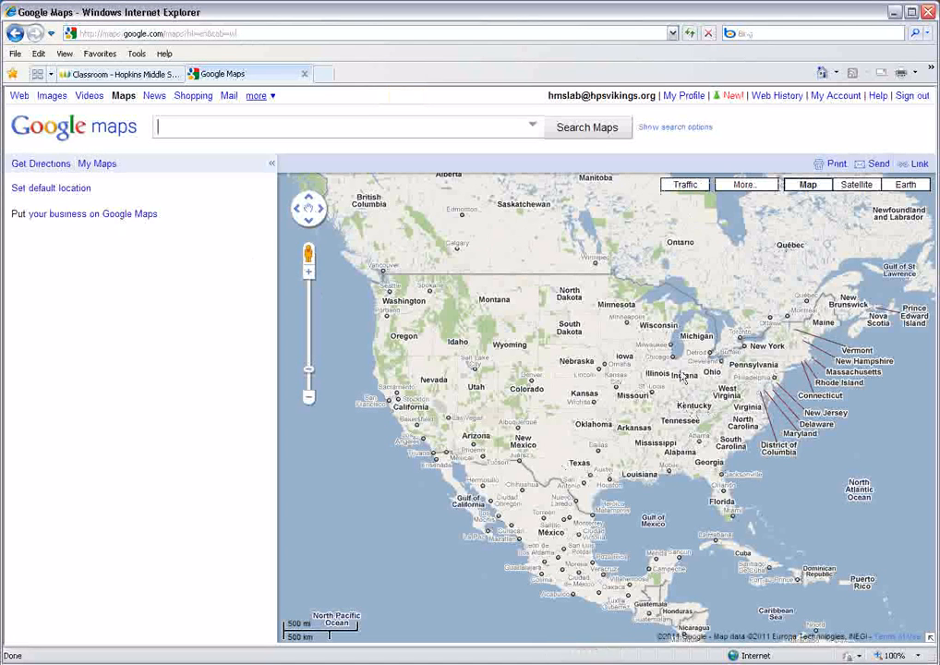
{"action": "left_click", "coordinate": [103, 166]}
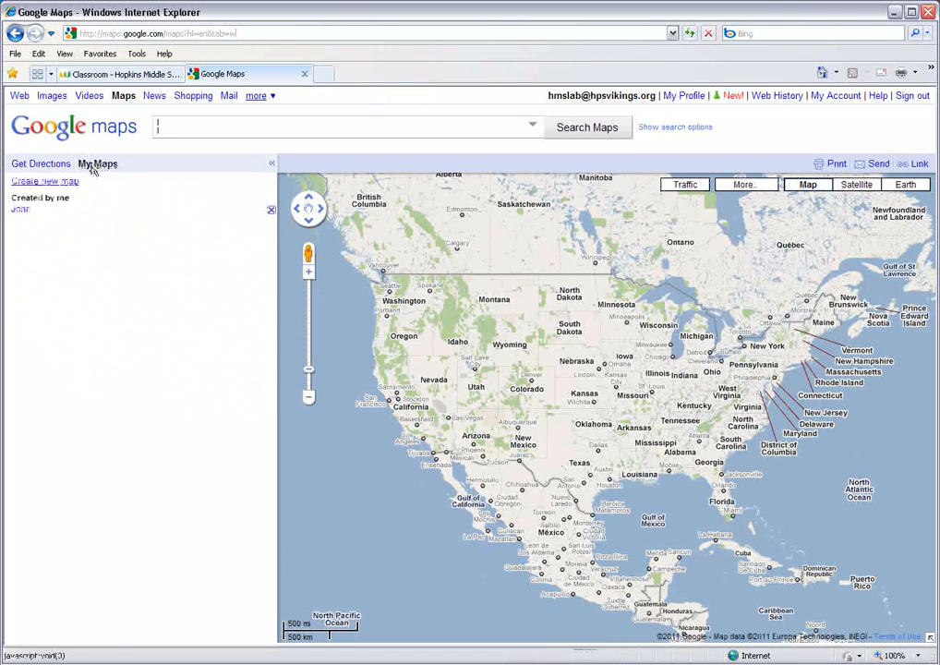
{"action": "left_click", "coordinate": [26, 211]}
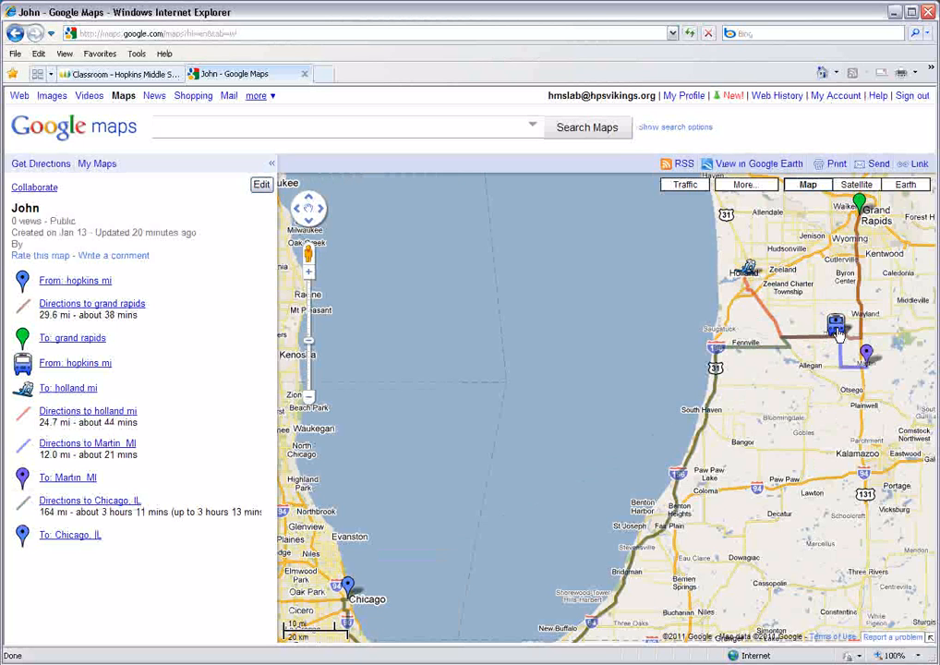
- Examine the existing map's routes from Hopkins to Grand Rapids, Holland, Martin and Chicago
{"action": "left_click_drag", "start_coordinate": [814, 378], "coordinate": [711, 439]}
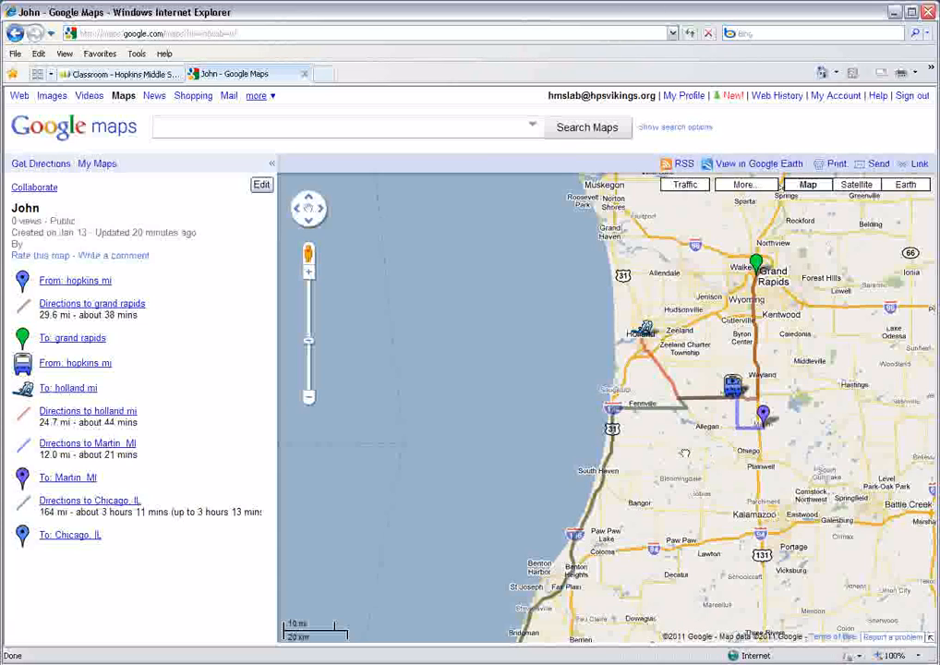
{"action": "left_click_drag", "start_coordinate": [735, 404], "coordinate": [704, 412]}
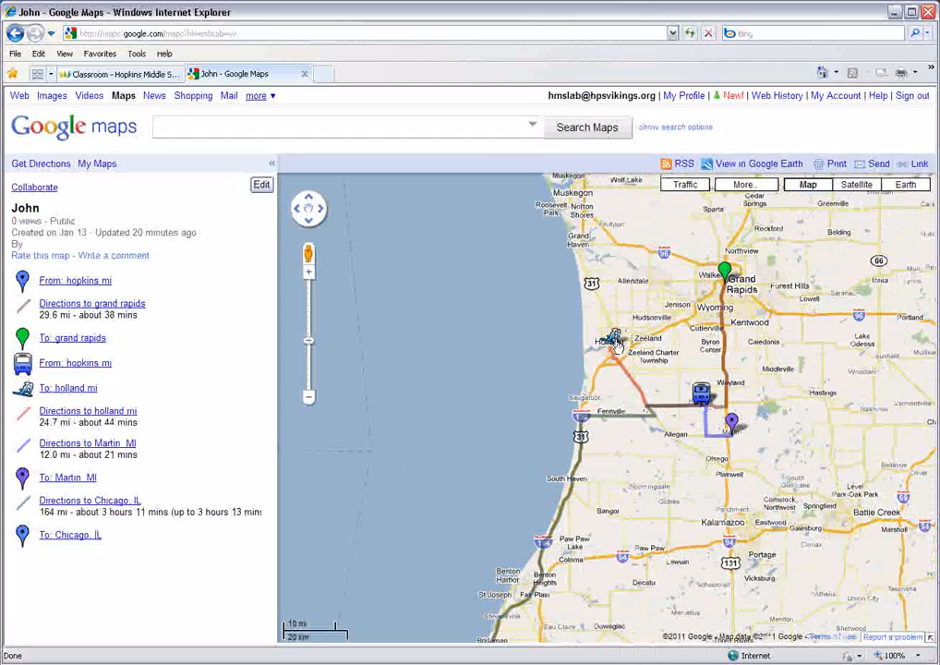
{"action": "left_click_drag", "start_coordinate": [661, 397], "coordinate": [741, 127]}
{"action": "left_click_drag", "start_coordinate": [667, 434], "coordinate": [693, 453]}
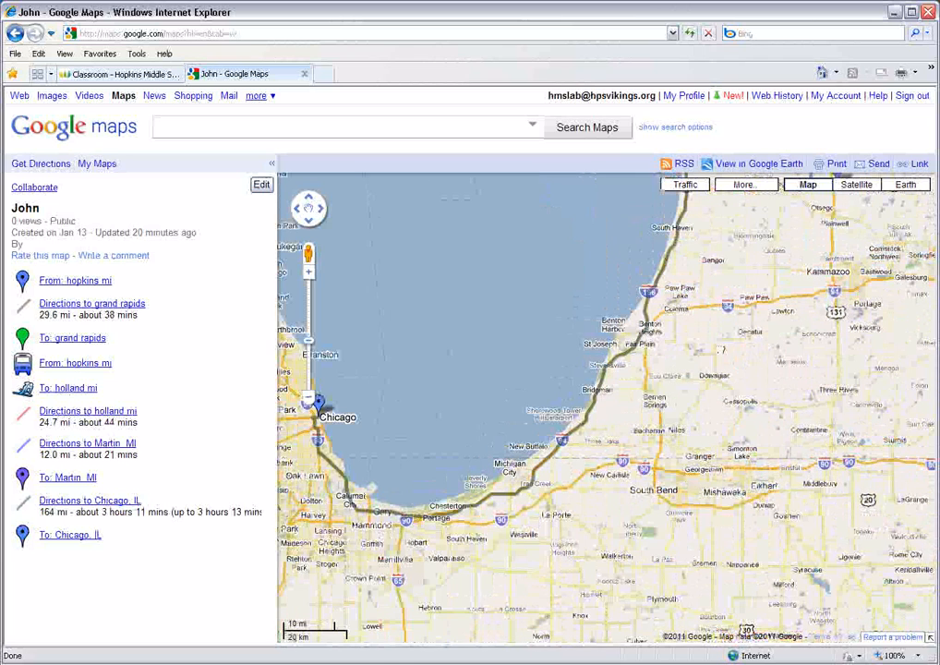
{"action": "left_click_drag", "start_coordinate": [716, 399], "coordinate": [617, 600]}
{"action": "left_click_drag", "start_coordinate": [703, 428], "coordinate": [682, 446]}
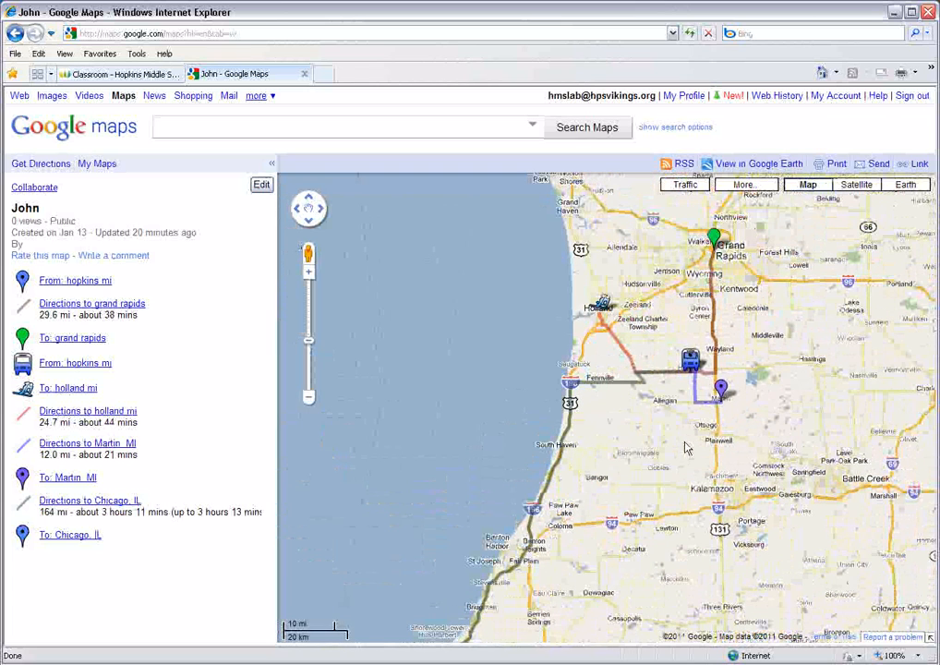
- Create a new public map in My Maps titled with the author's first name plus 1, and save it
{"action": "left_click", "coordinate": [96, 167]}
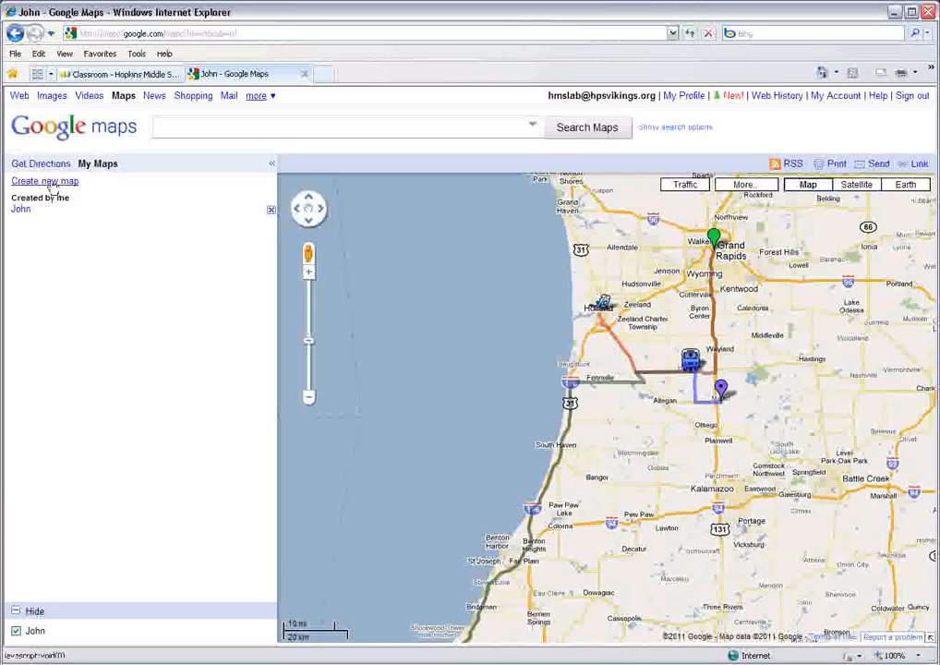
{"action": "left_click", "coordinate": [51, 183]}
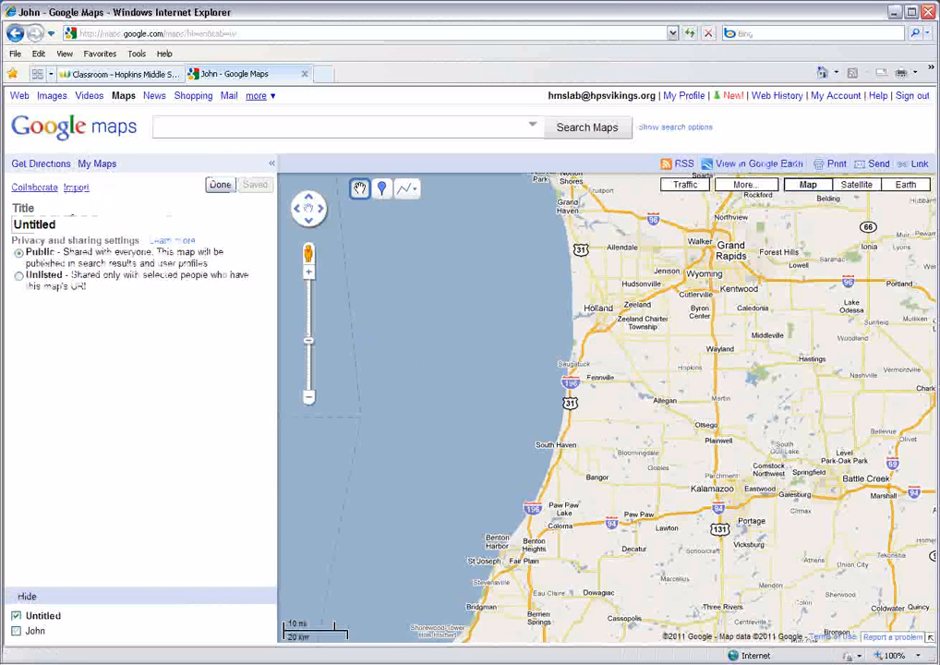
{"action": "type", "text": "John1"}
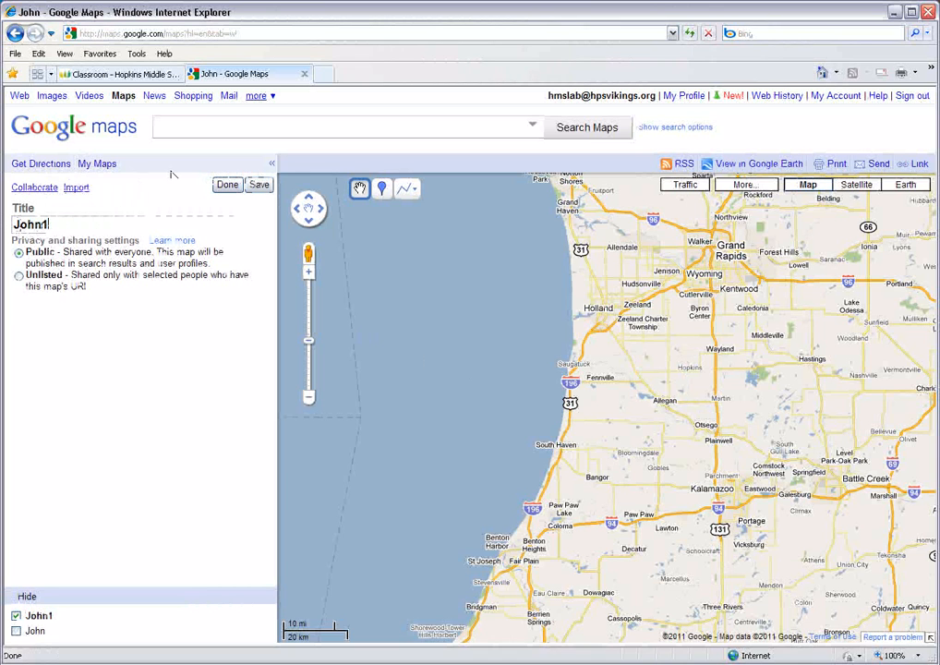
{"action": "left_click", "coordinate": [237, 185]}
{"action": "left_click", "coordinate": [261, 187]}
{"action": "left_click", "coordinate": [227, 187]}
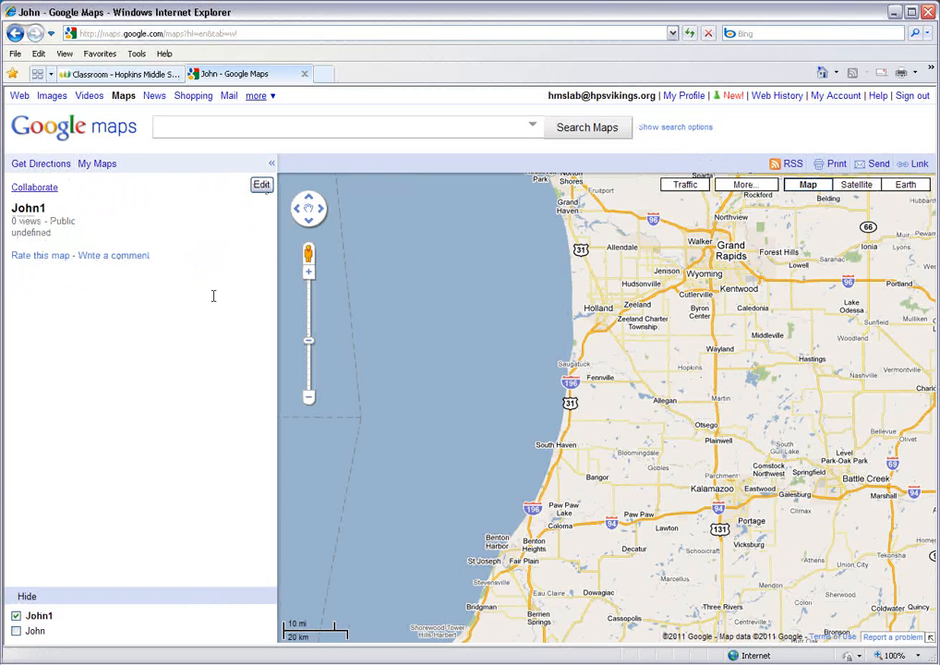
- Get driving directions from Hopkins Middle School in Hopkins, MI to Grand Rapids, MI
{"action": "left_click", "coordinate": [43, 165]}
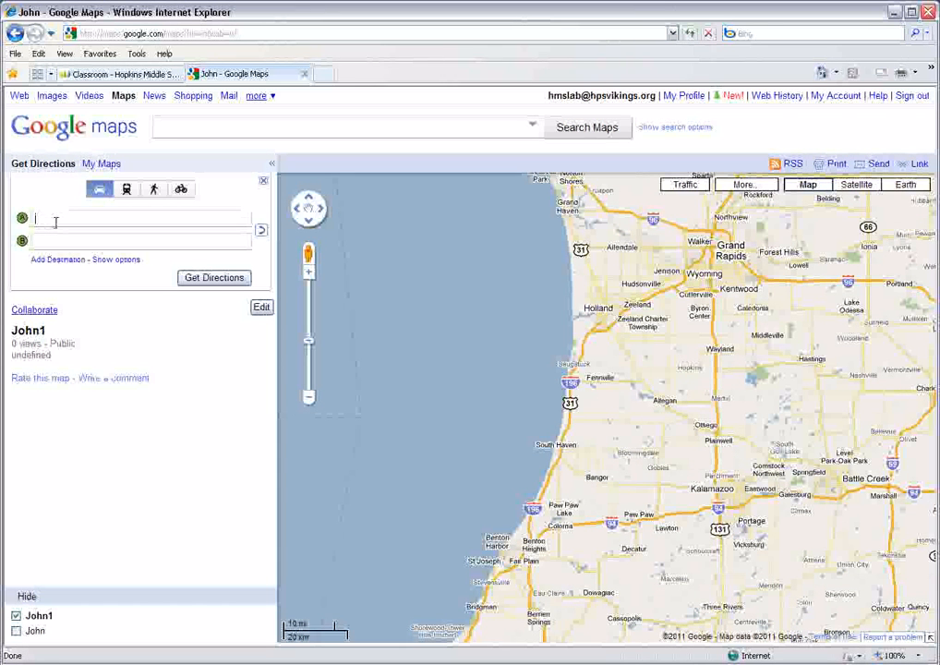
{"action": "type", "text": "hopkins"}
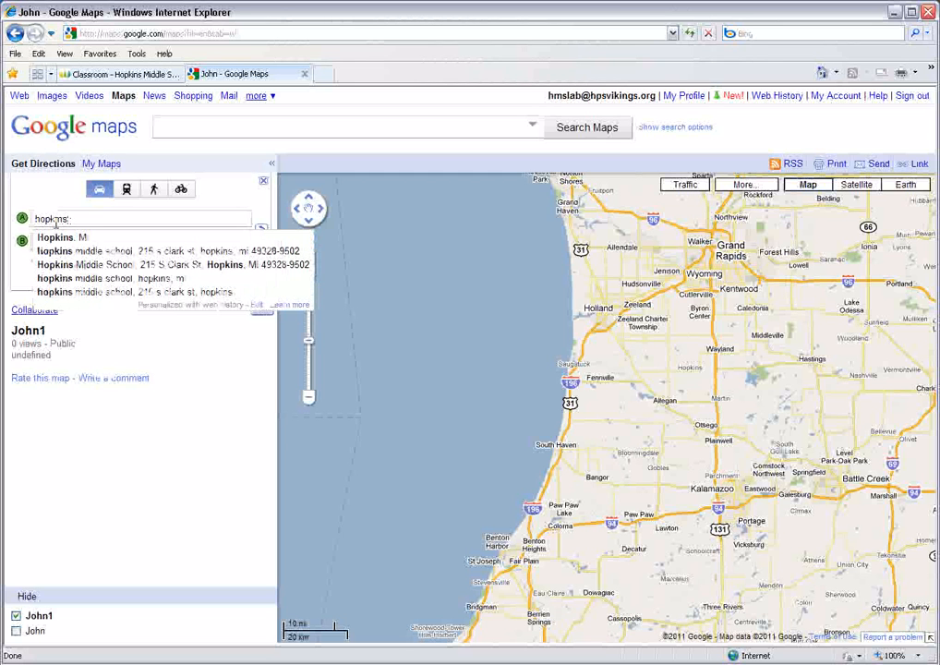
{"action": "left_click", "coordinate": [175, 252]}
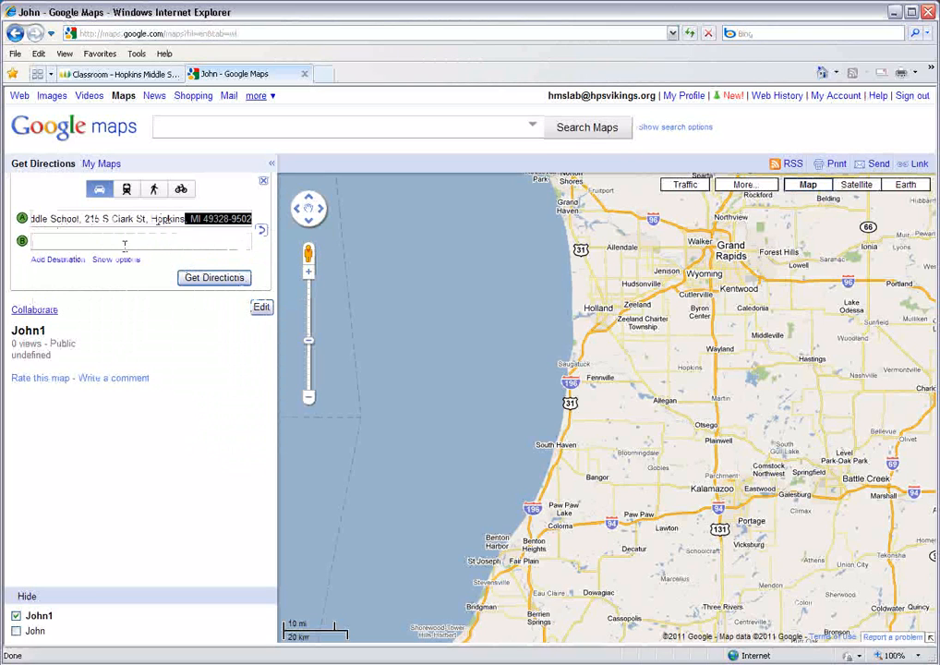
{"action": "left_click", "coordinate": [44, 236]}
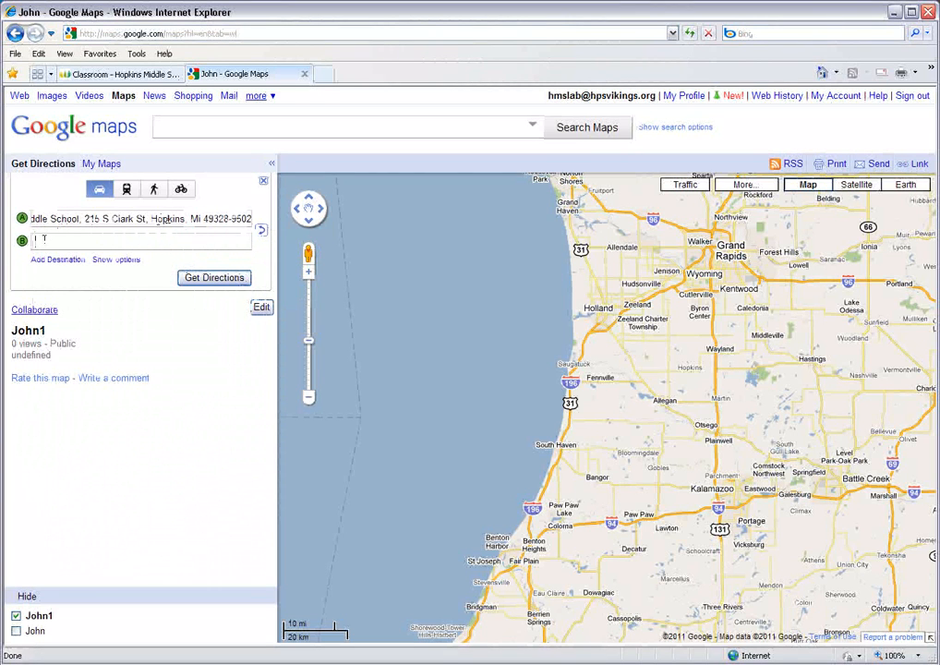
{"action": "type", "text": "Grand Rapis"}
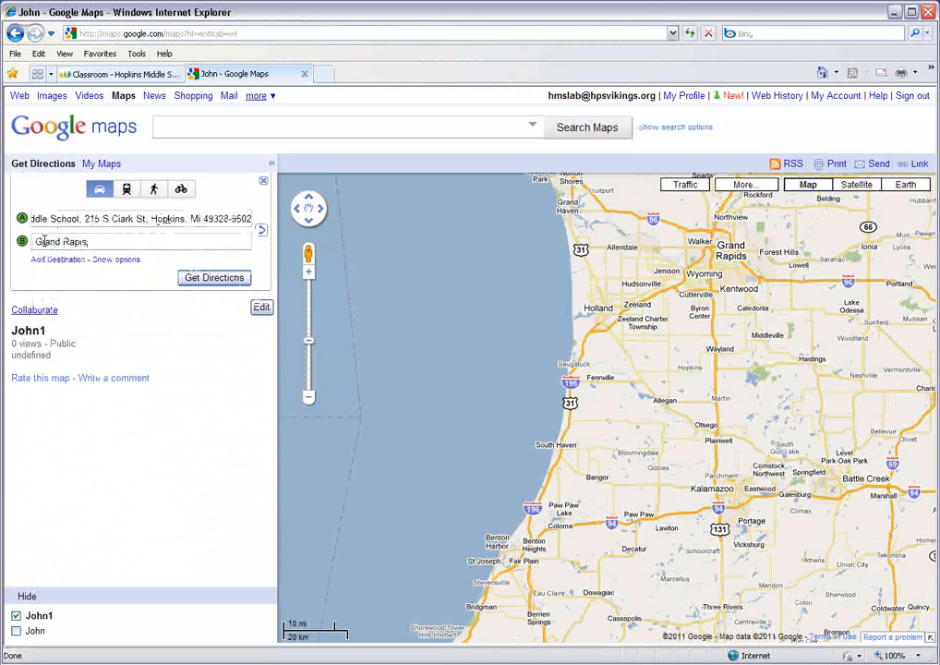
{"action": "key", "text": "BackSpace"}
{"action": "type", "text": "ds"}
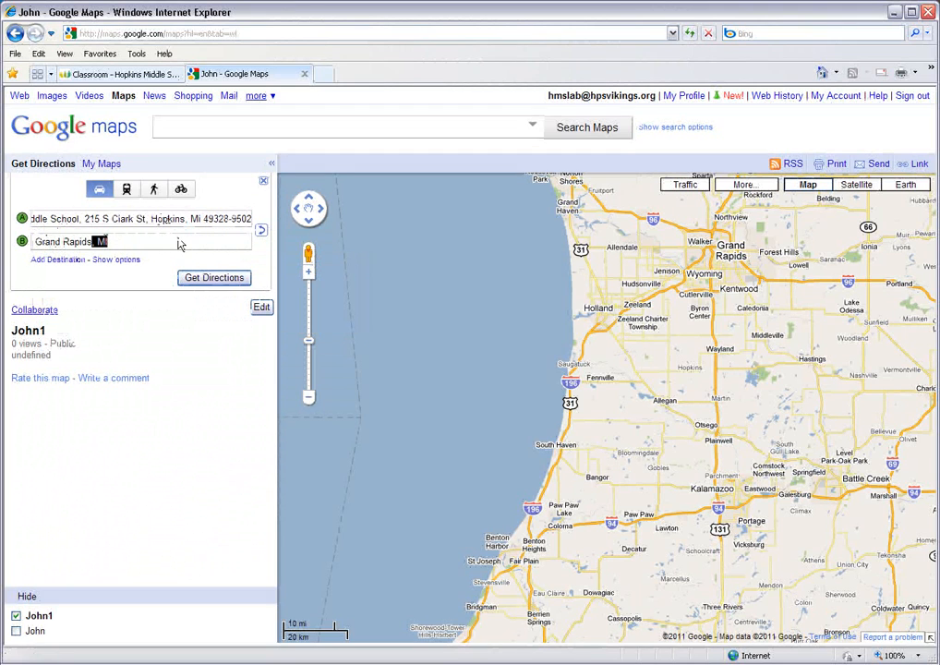
{"action": "left_click", "coordinate": [195, 279]}
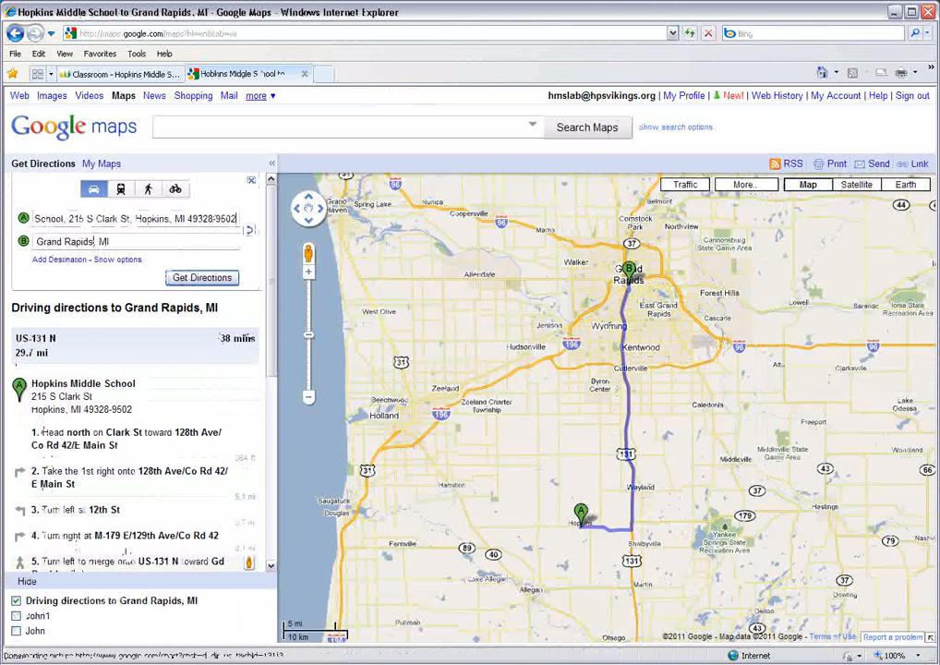
- Save the driving directions to the newly created map in My Maps
{"action": "scroll", "coordinate": [271, 397], "scroll_direction": "down", "scroll_amount": 3}
{"action": "scroll", "coordinate": [271, 397], "scroll_direction": "down", "scroll_amount": 2}
{"action": "left_click", "coordinate": [54, 487]}
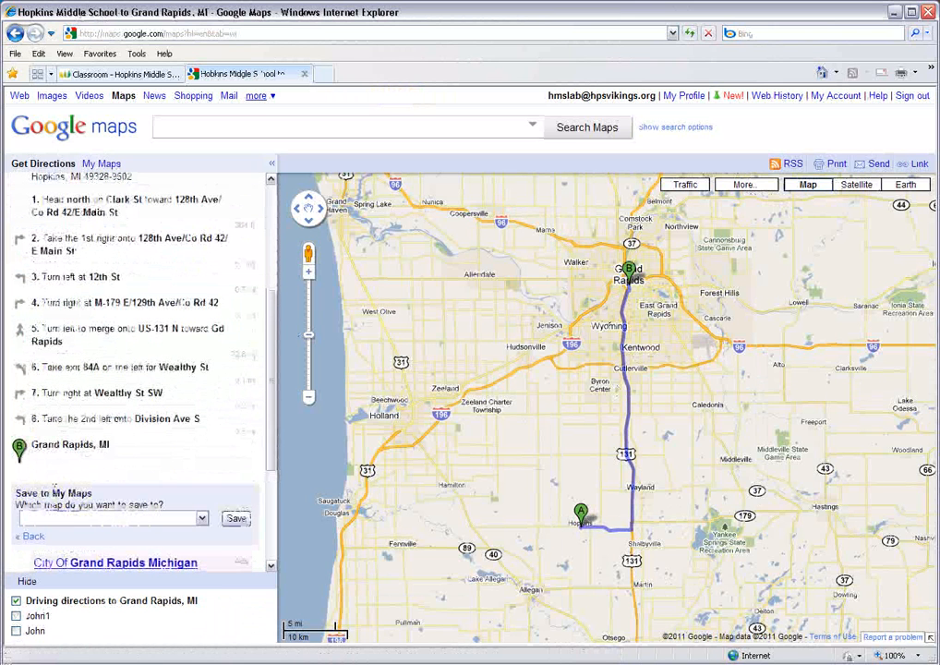
{"action": "left_click", "coordinate": [46, 519]}
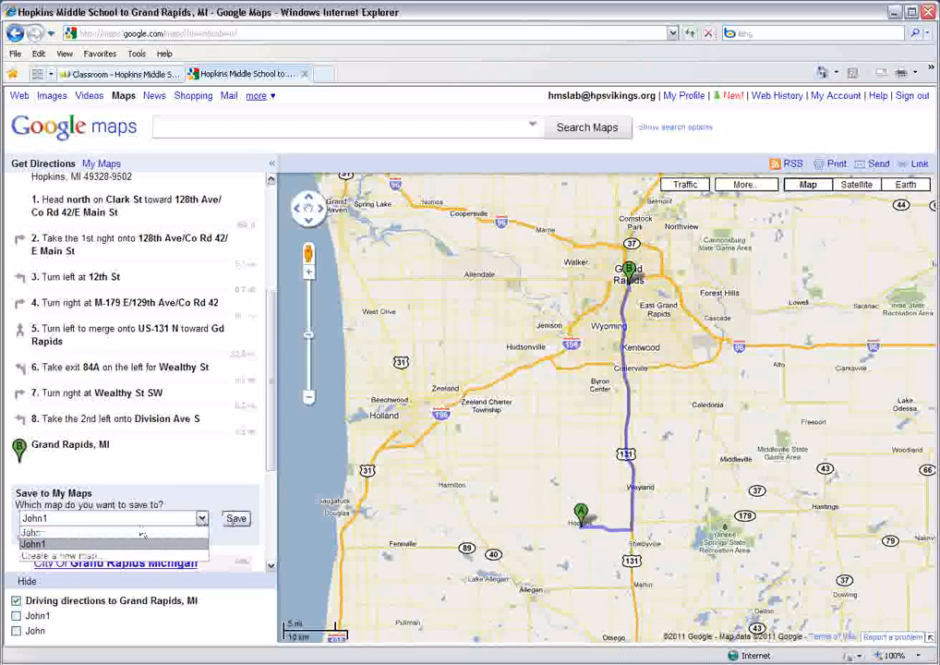
{"action": "left_click", "coordinate": [39, 545]}
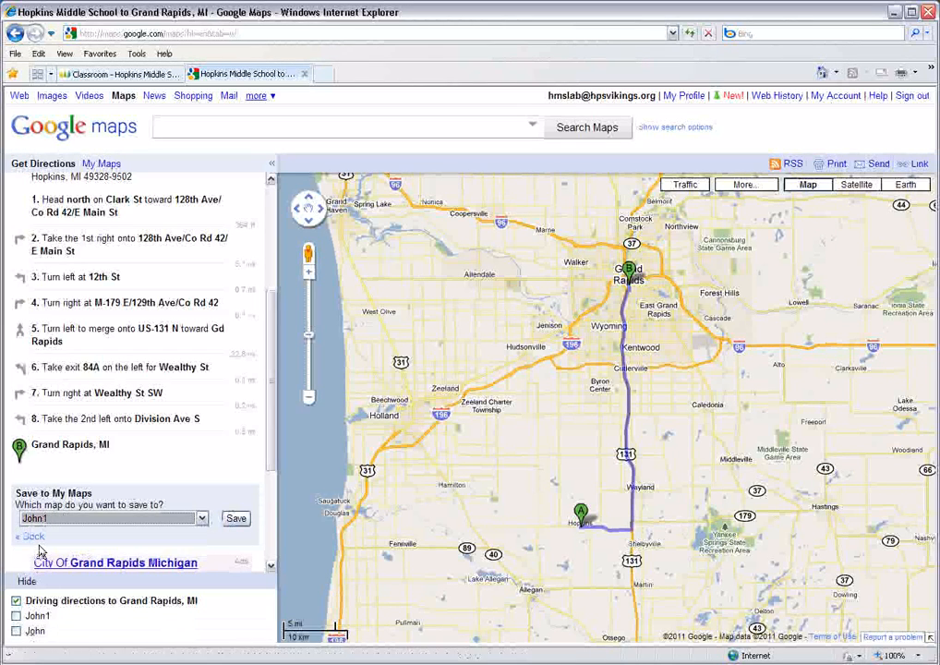
{"action": "left_click", "coordinate": [235, 520]}
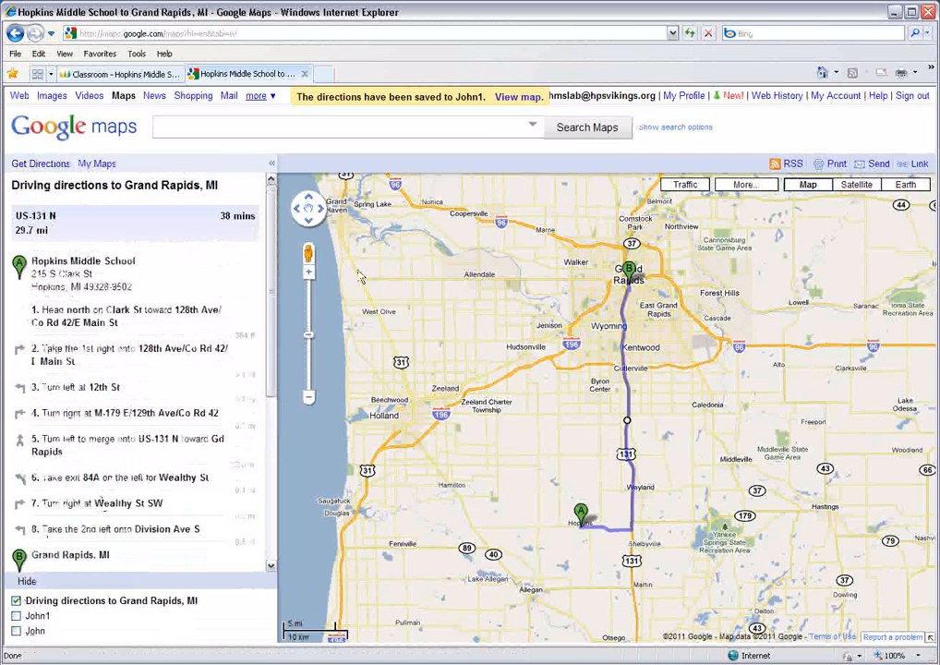
- Open the new map from My Maps and inspect its saved route up close in both satellite and map view
{"action": "left_click", "coordinate": [98, 164]}
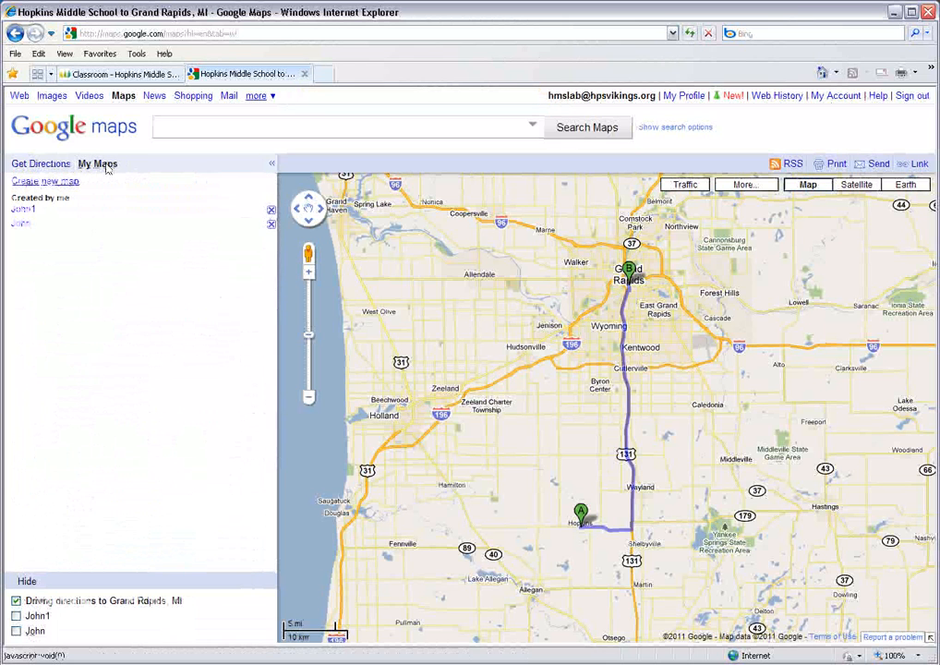
{"action": "left_click", "coordinate": [26, 210]}
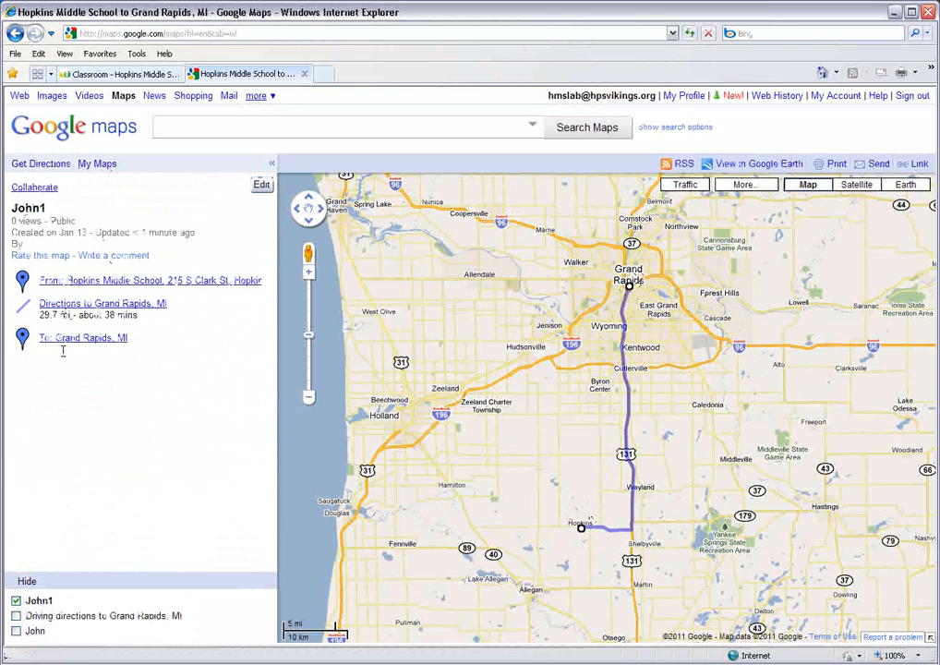
{"action": "left_click_drag", "start_coordinate": [592, 472], "coordinate": [570, 481]}
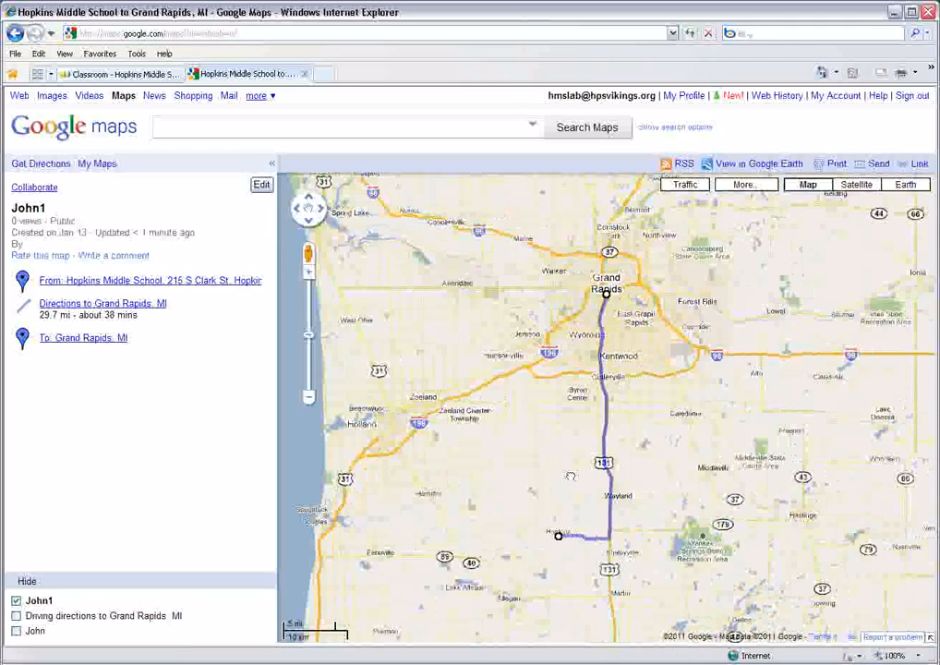
{"action": "scroll", "coordinate": [570, 481], "scroll_direction": "up", "scroll_amount": 1}
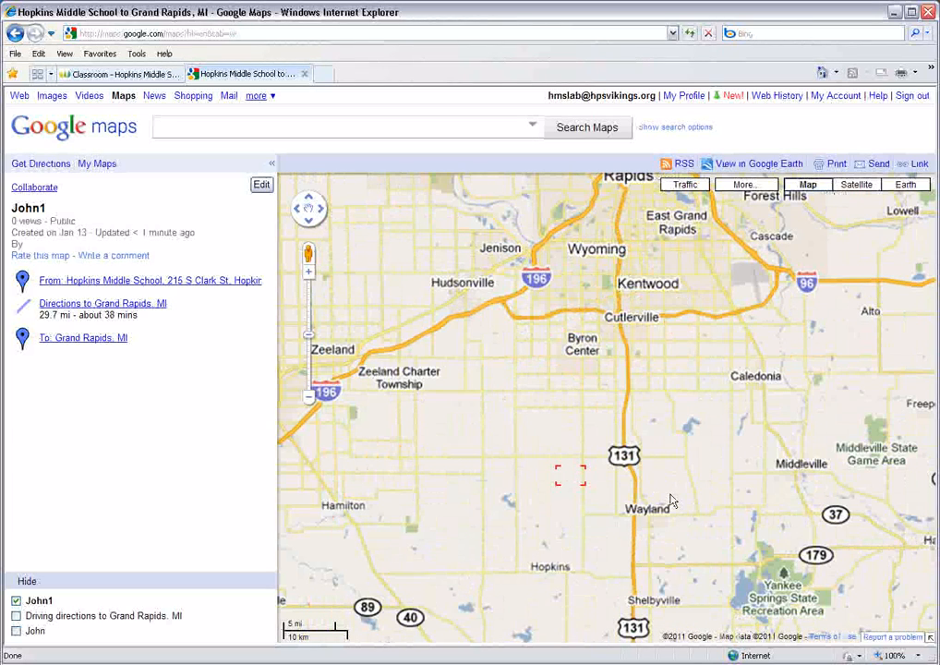
{"action": "scroll", "coordinate": [634, 397], "scroll_direction": "up", "scroll_amount": 1}
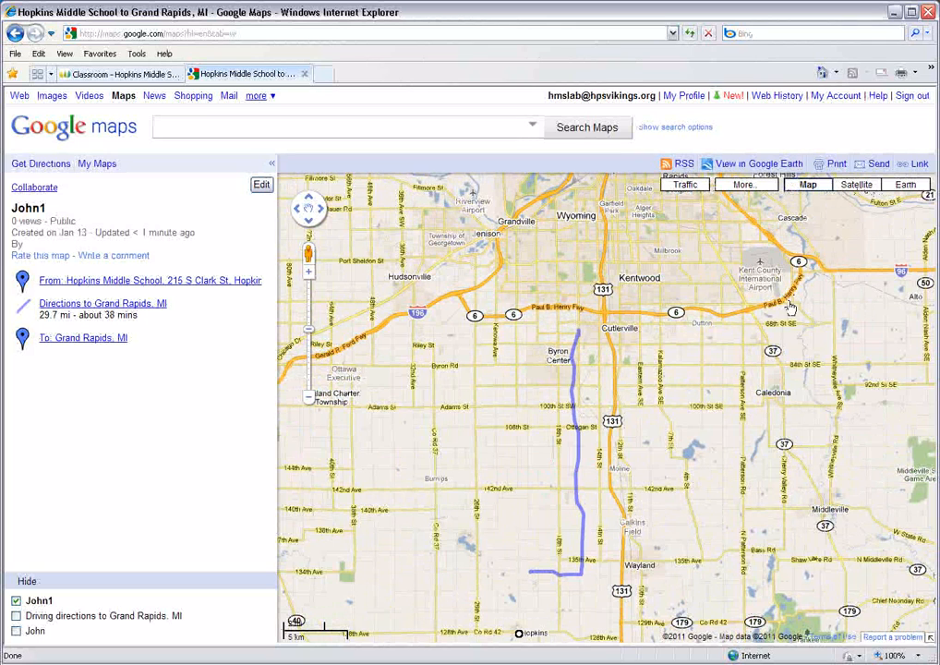
{"action": "left_click", "coordinate": [861, 185]}
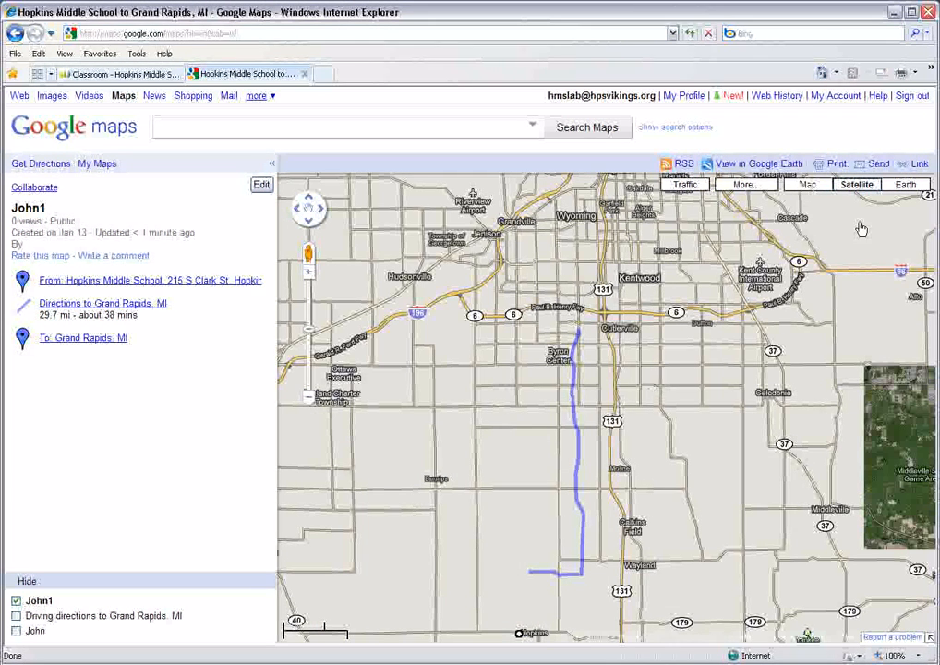
{"action": "left_click", "coordinate": [816, 187]}
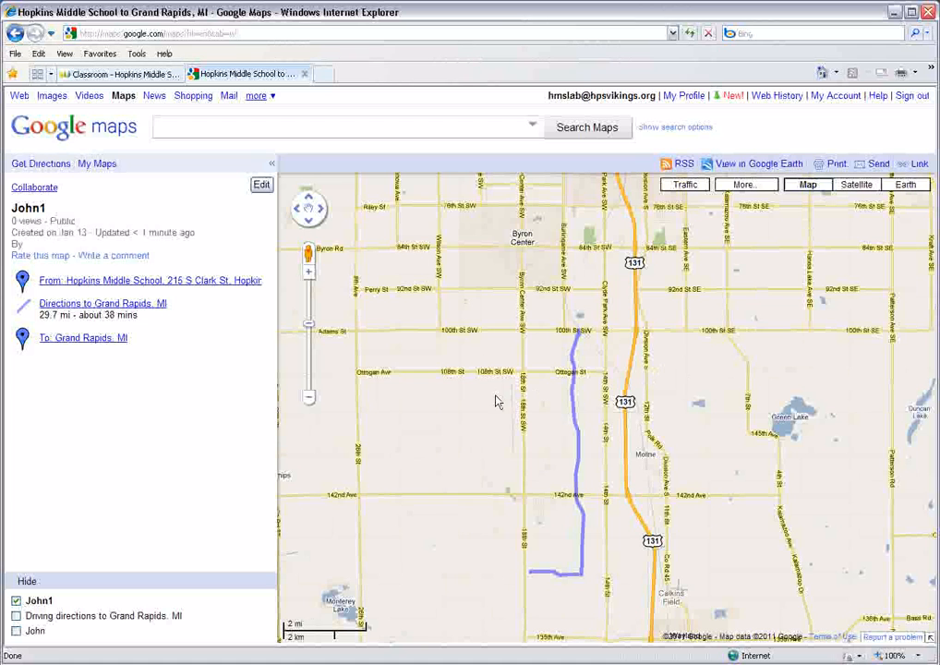
{"action": "left_click", "coordinate": [323, 74]}
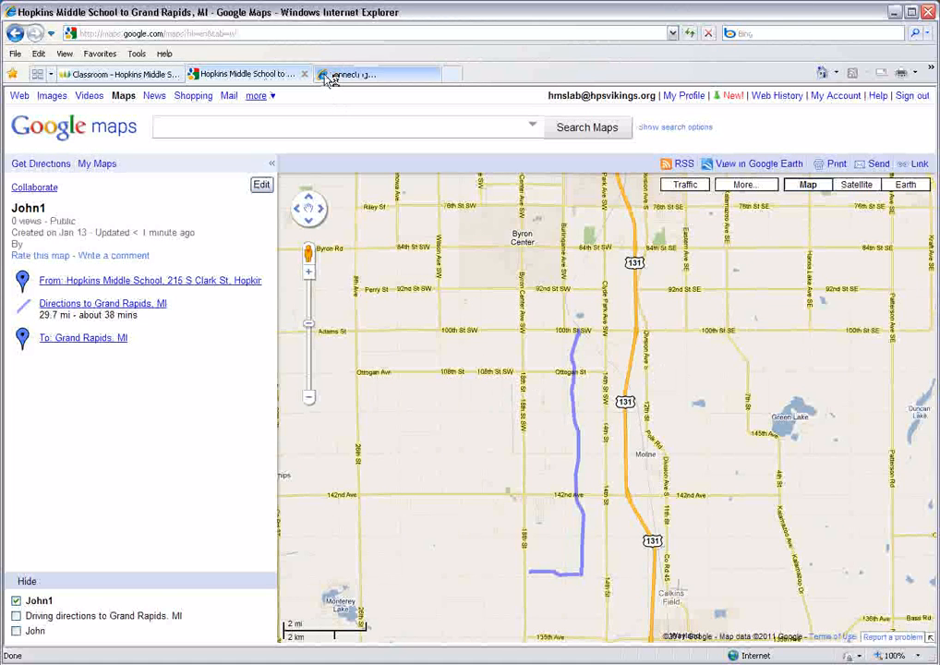
{"action": "type", "text": "w"}
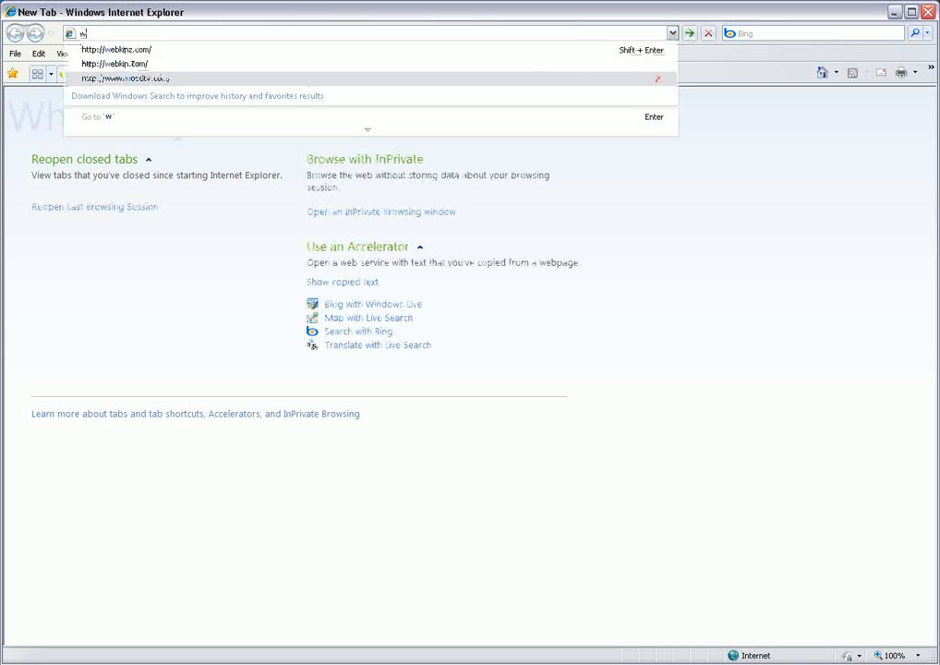
{"action": "type", "text": "ww.google.com"}
{"action": "key", "text": "Return"}
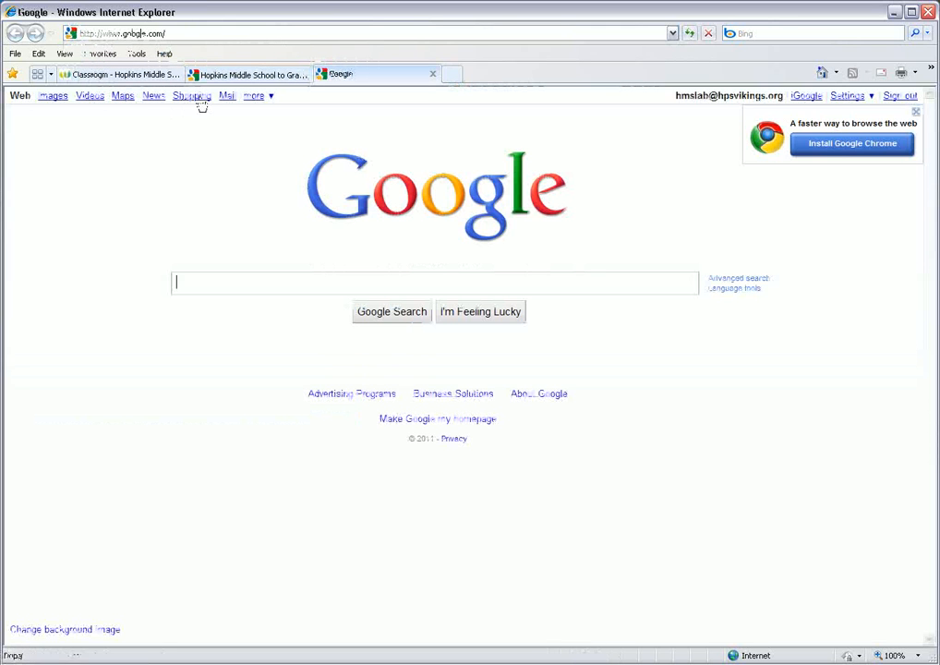
- Load Google Maps in the new browser tab and close the old tab with the Grand Rapids directions
{"action": "left_click", "coordinate": [121, 96]}
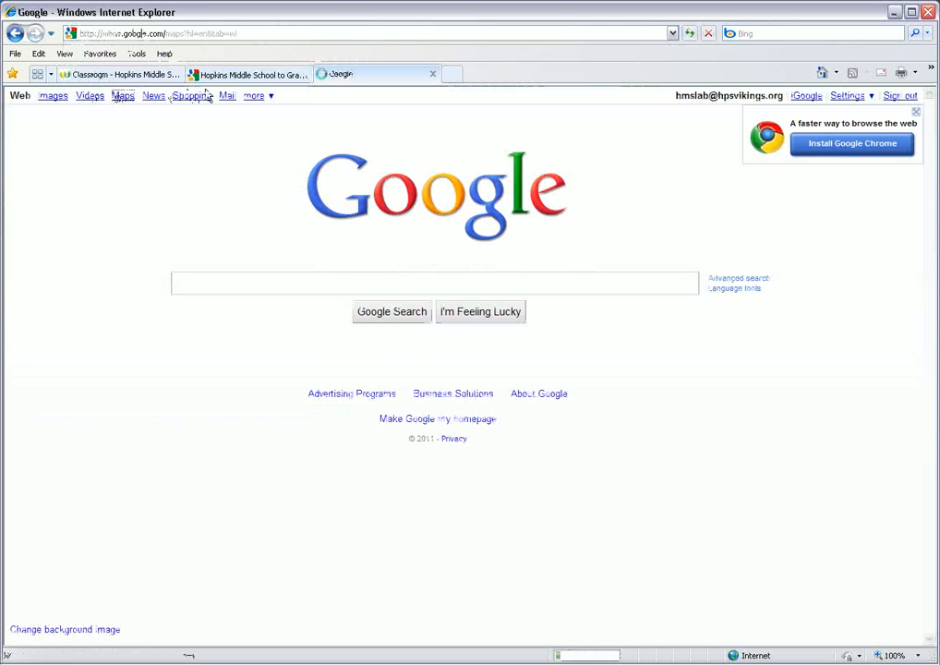
{"action": "left_click", "coordinate": [241, 83]}
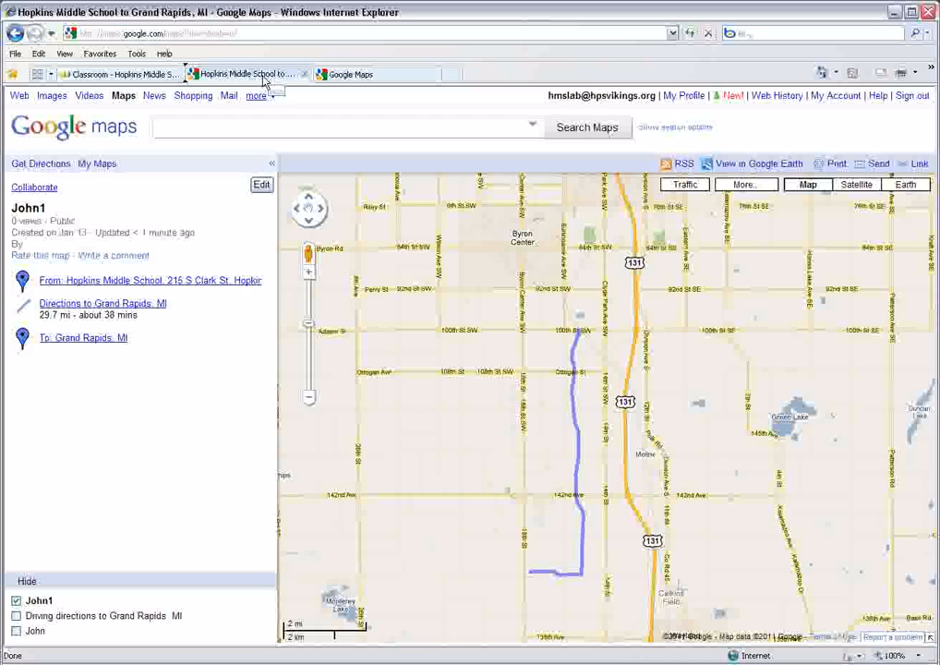
{"action": "left_click", "coordinate": [354, 80]}
{"action": "left_click", "coordinate": [261, 79]}
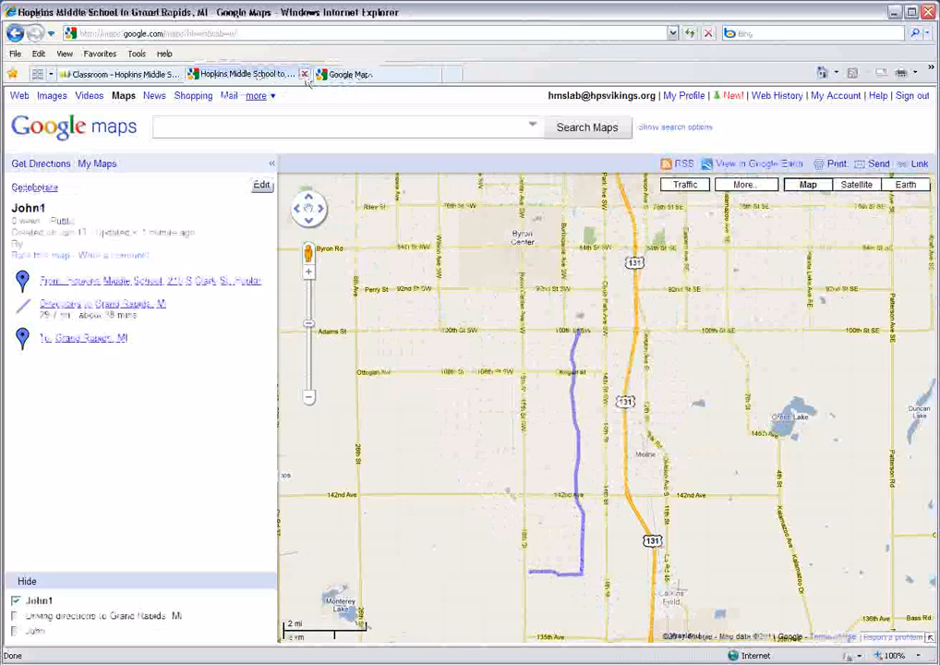
{"action": "left_click", "coordinate": [305, 74]}
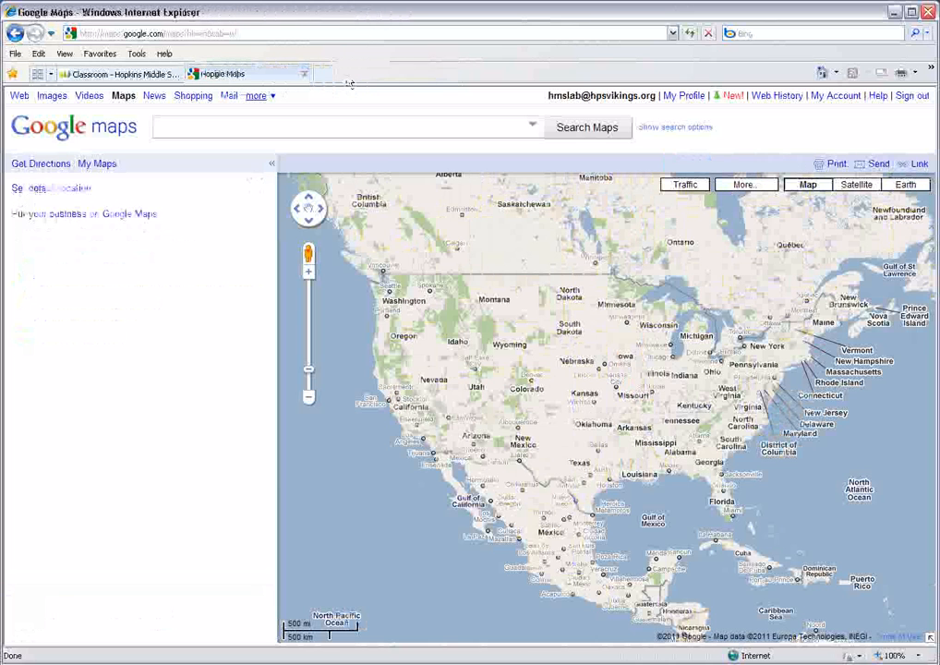
- Open the personal map with the saved route for editing and change the Hopkins Middle School placemark's icon to a bus
{"action": "left_click", "coordinate": [109, 164]}
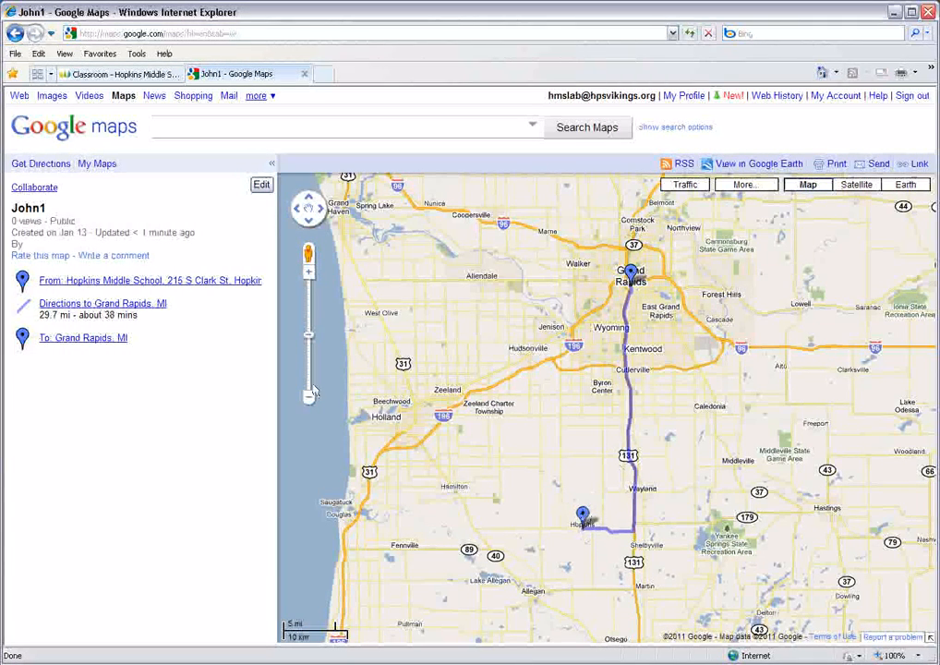
{"action": "left_click", "coordinate": [261, 188]}
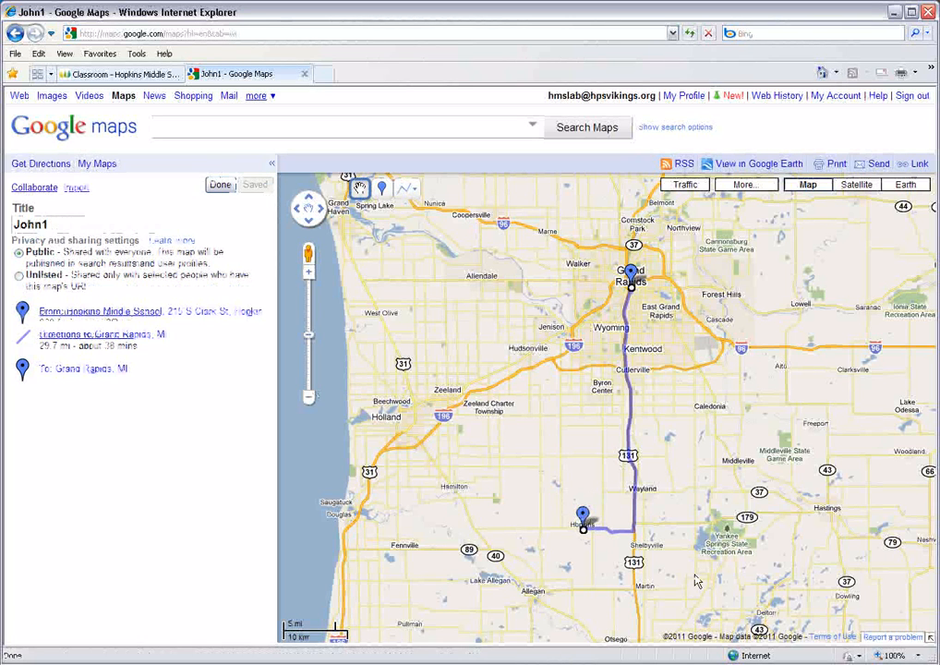
{"action": "left_click", "coordinate": [582, 516]}
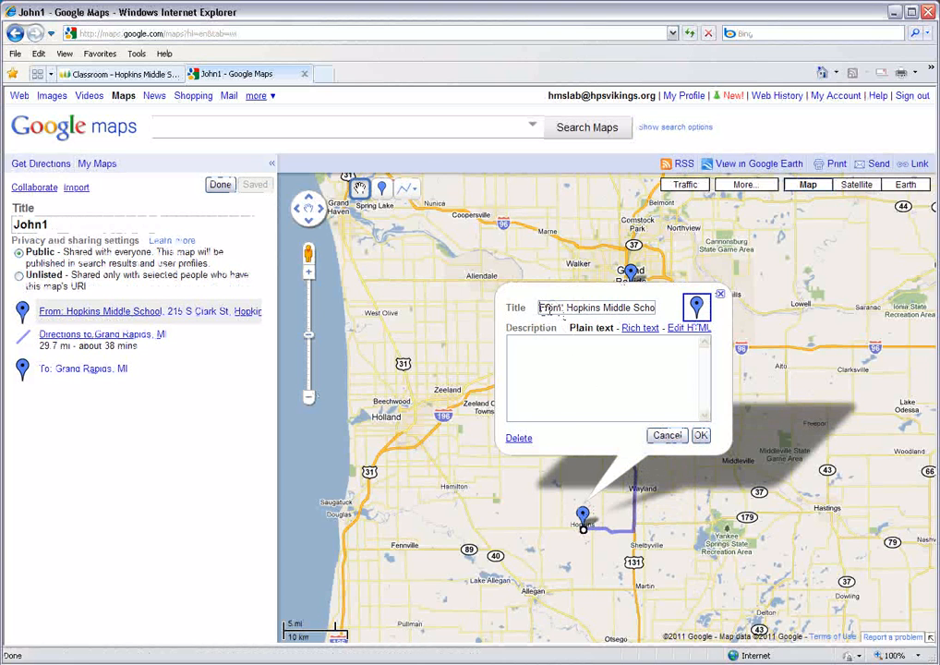
{"action": "left_click", "coordinate": [695, 310]}
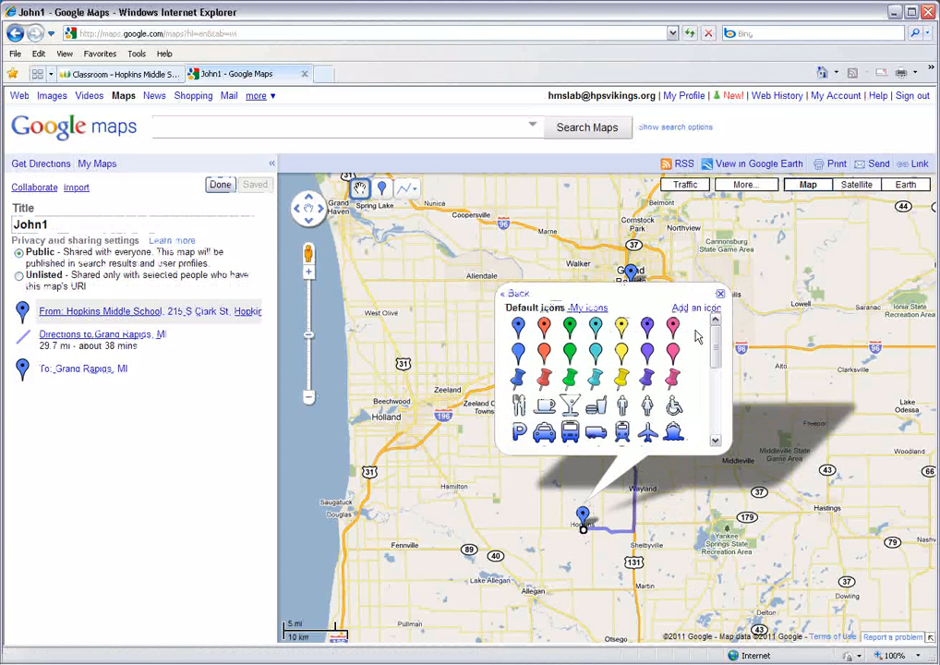
{"action": "left_click", "coordinate": [570, 431]}
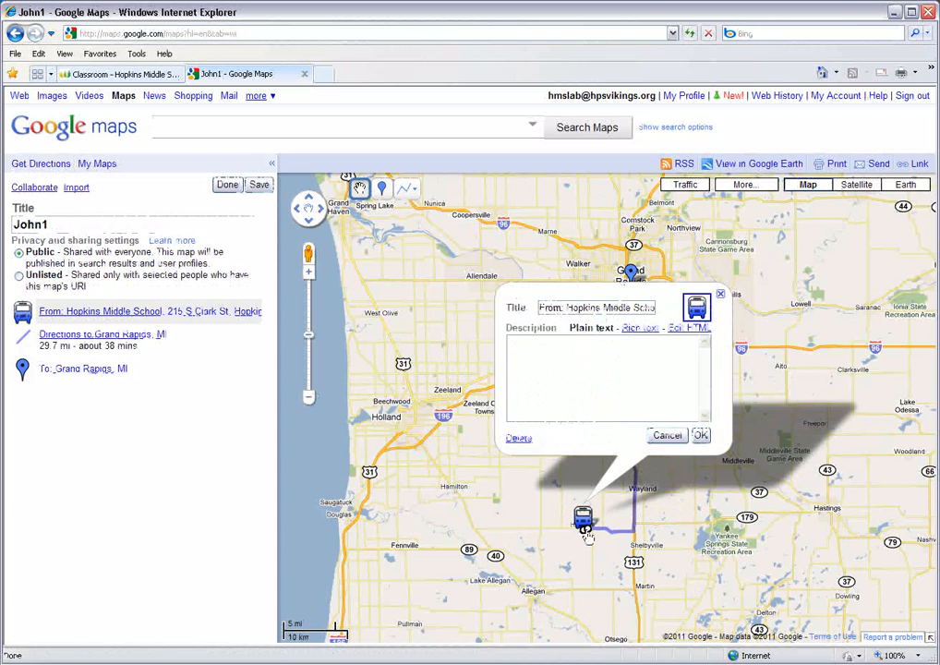
{"action": "left_click", "coordinate": [700, 435]}
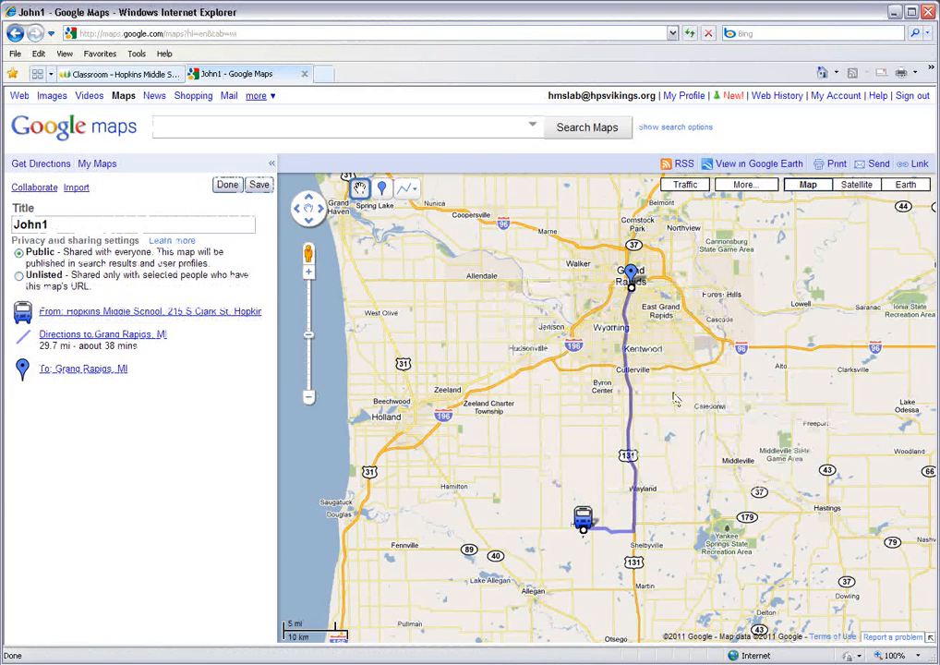
- Give the Grand Rapids placemark the description "This is Van Andle Arena" and a helicopter icon
{"action": "left_click", "coordinate": [632, 274]}
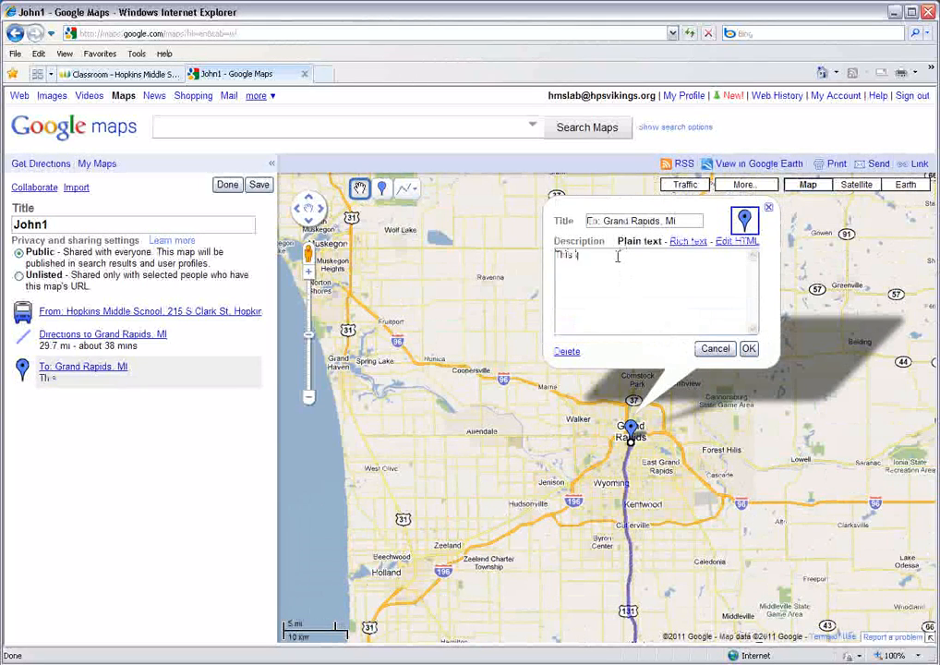
{"action": "type", "text": "Van An"}
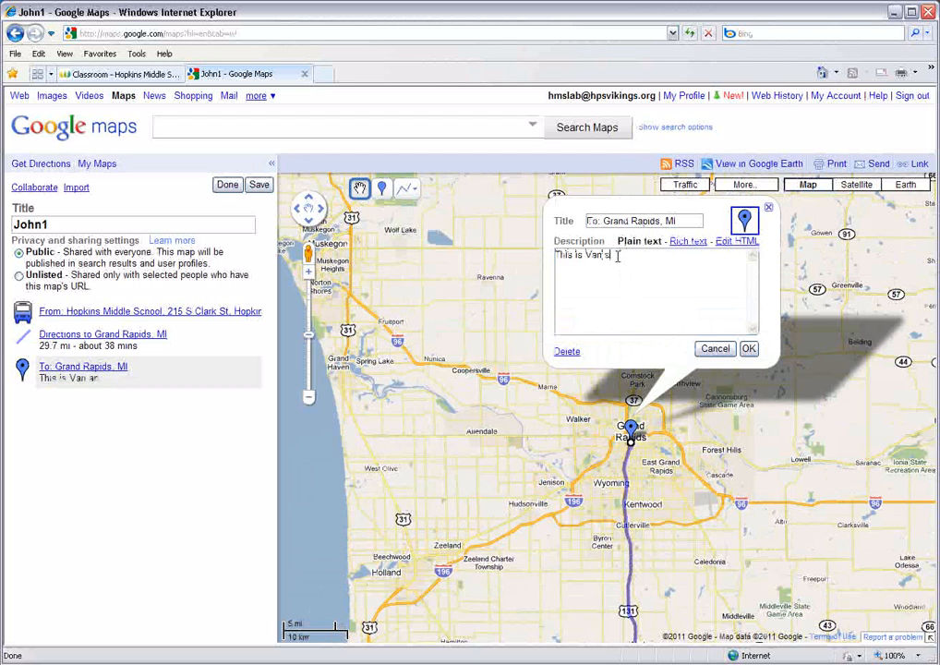
{"action": "type", "text": "del A"}
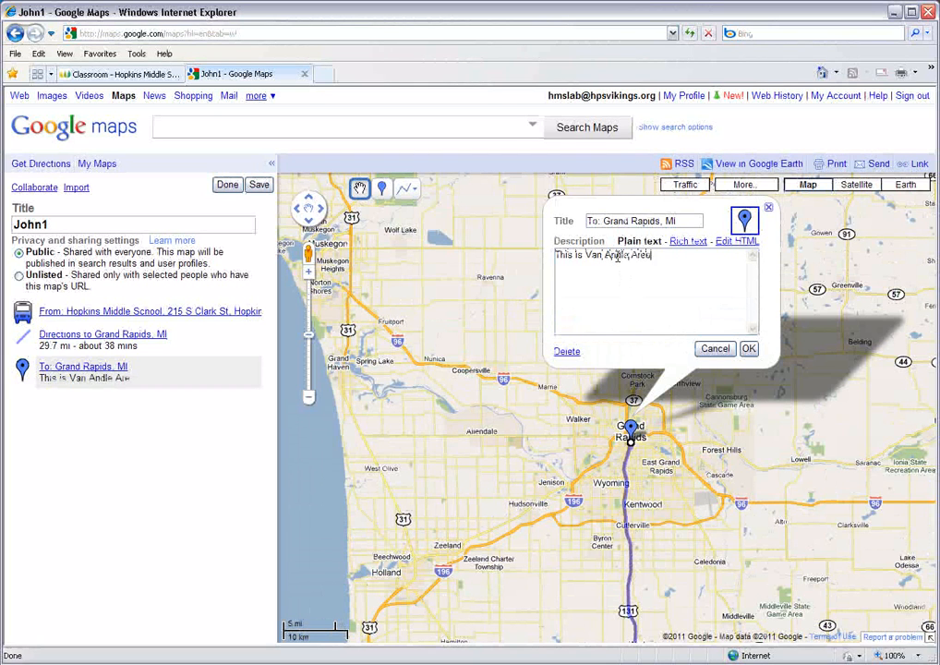
{"action": "type", "text": "rena"}
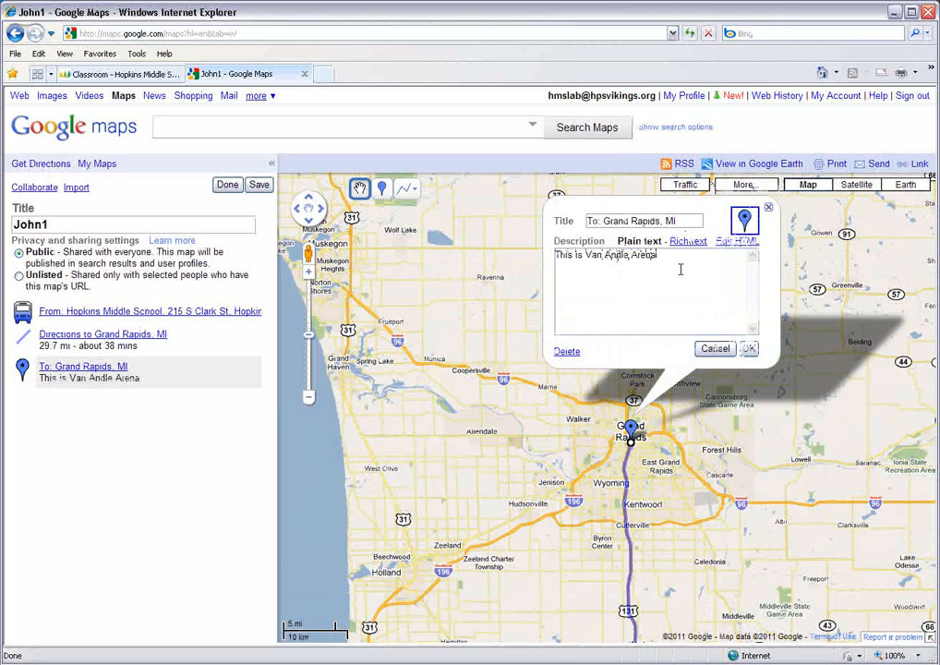
{"action": "left_click", "coordinate": [744, 222]}
{"action": "mouse_move", "coordinate": [763, 252]}
{"action": "left_mouse_down"}
{"action": "mouse_move", "coordinate": [763, 335]}
{"action": "mouse_move", "coordinate": [764, 269]}
{"action": "left_mouse_up"}
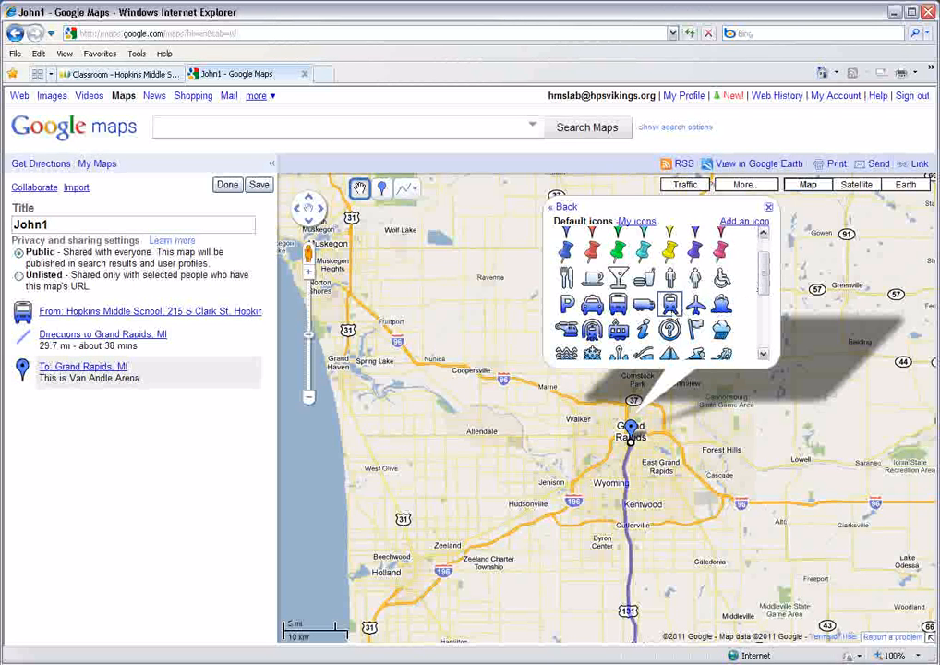
{"action": "left_click", "coordinate": [567, 330]}
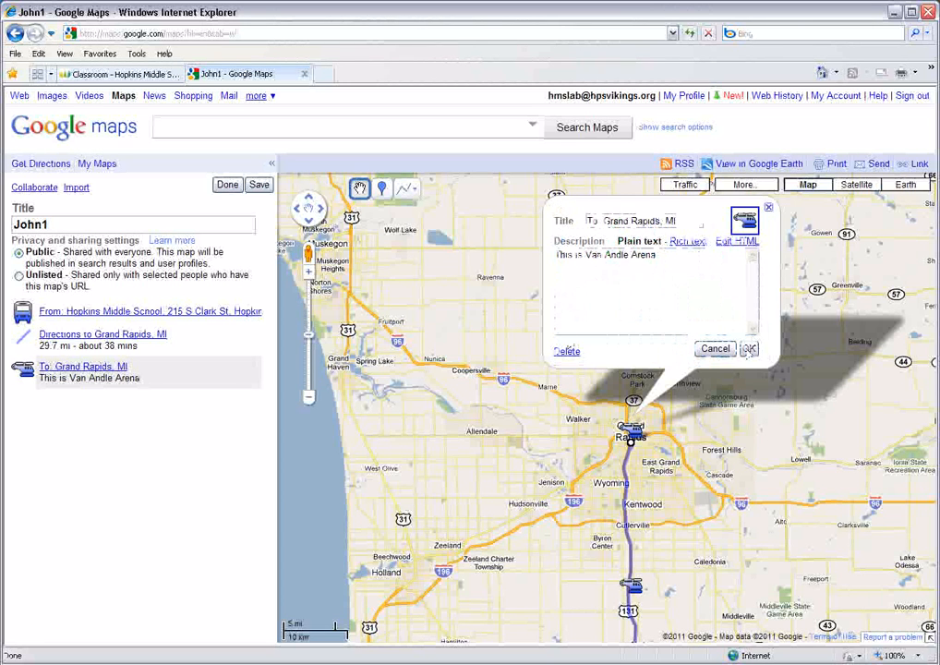
{"action": "left_click", "coordinate": [748, 349]}
- Change the line color of the Grand Rapids route to red and save the map
{"action": "left_click_drag", "start_coordinate": [659, 566], "coordinate": [667, 489]}
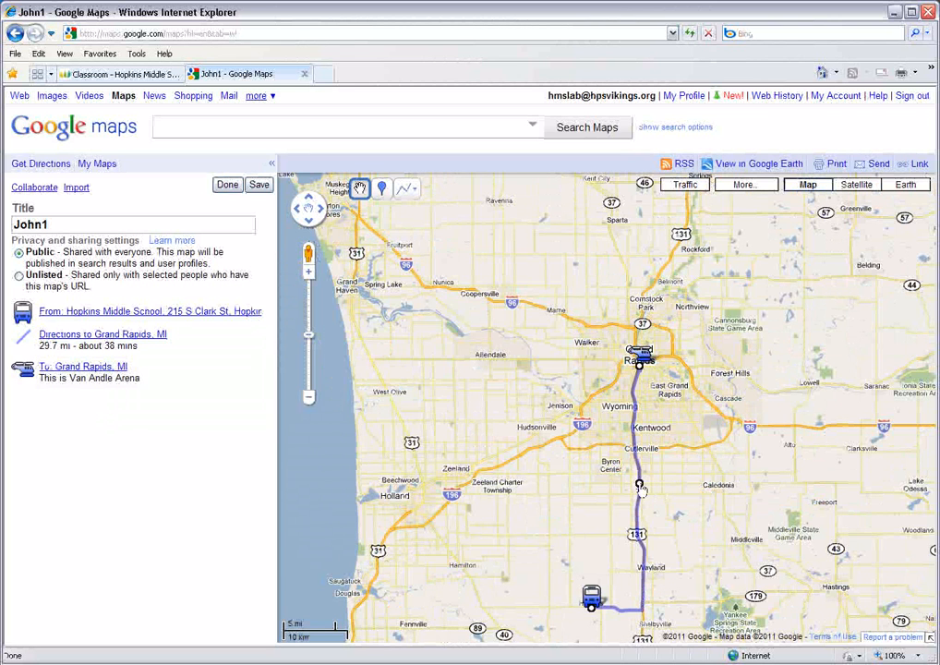
{"action": "left_click", "coordinate": [641, 488]}
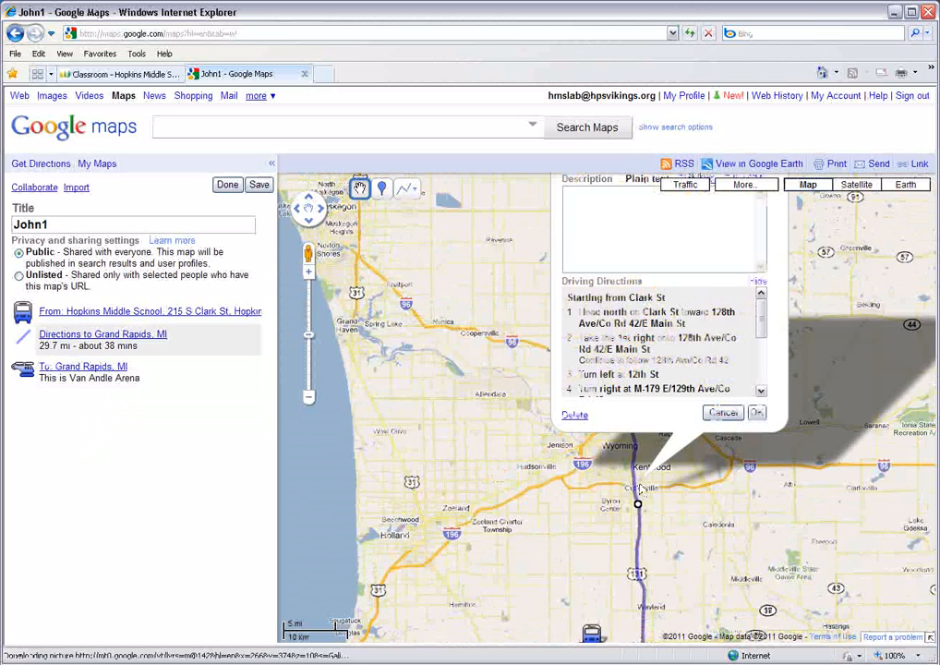
{"action": "left_click", "coordinate": [765, 228]}
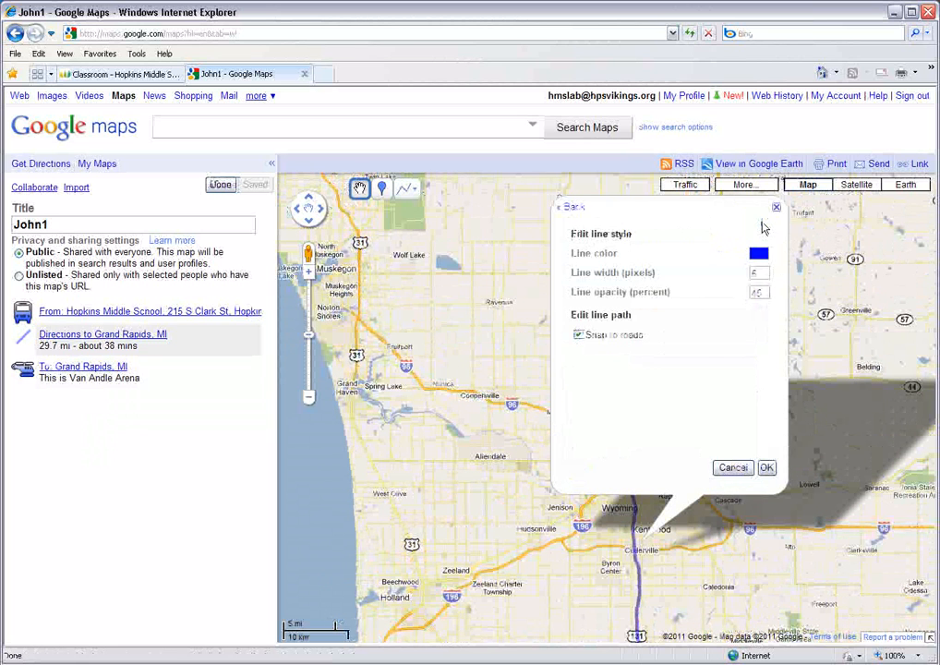
{"action": "left_click", "coordinate": [757, 257]}
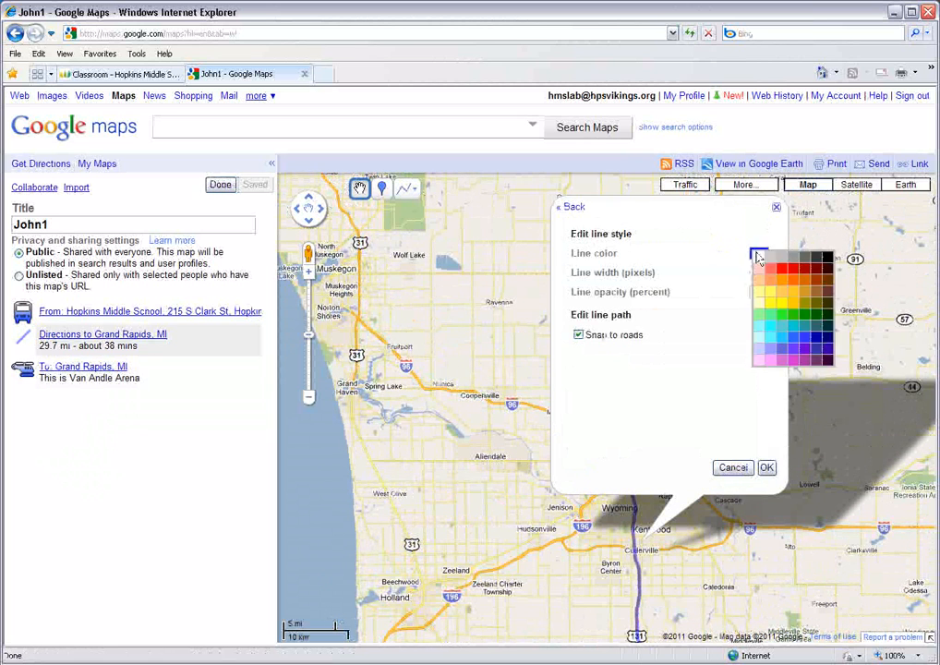
{"action": "left_click", "coordinate": [764, 255]}
{"action": "left_click", "coordinate": [793, 274]}
{"action": "left_click", "coordinate": [768, 468]}
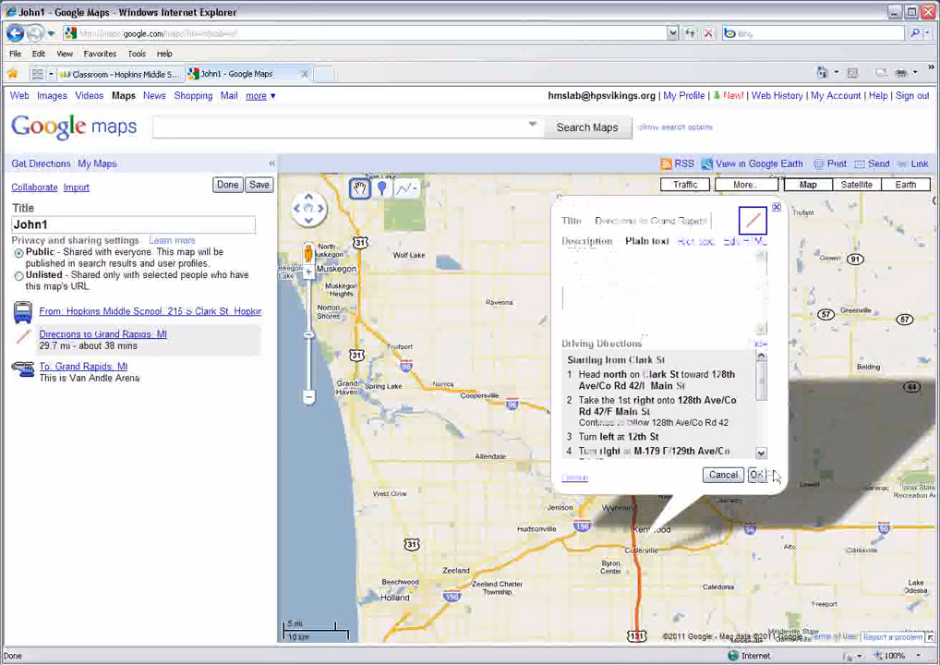
{"action": "left_click", "coordinate": [750, 475]}
{"action": "left_click_drag", "start_coordinate": [721, 542], "coordinate": [723, 323]}
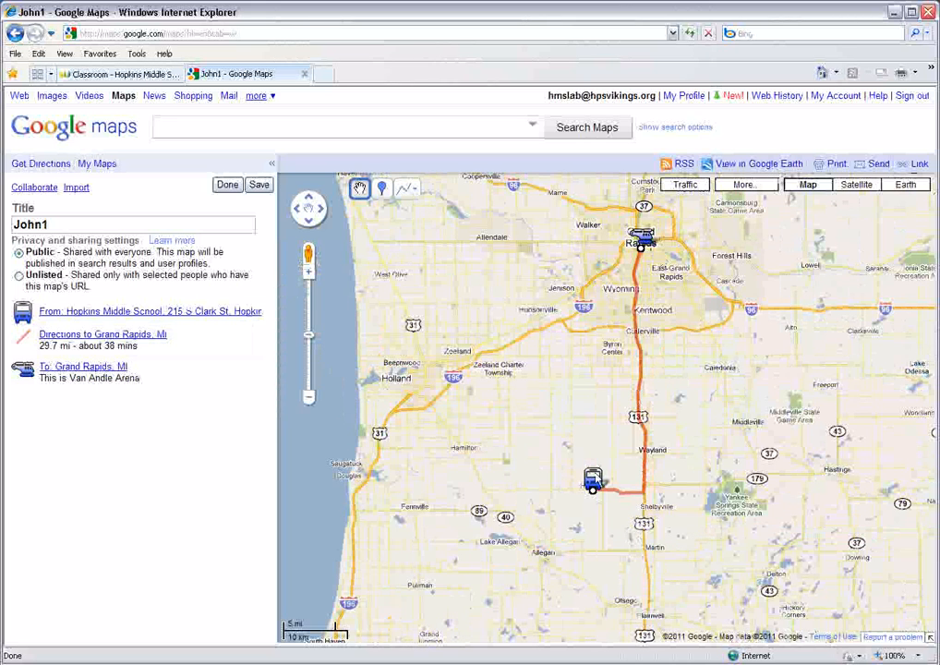
{"action": "left_click", "coordinate": [259, 186]}
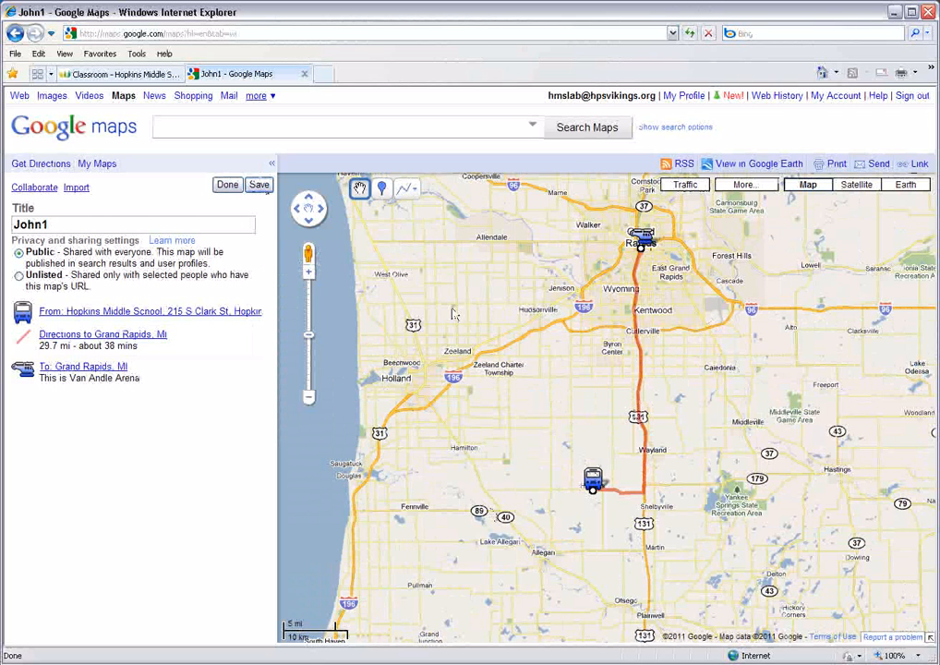
- Get driving directions from Hopkins Middle School to Holland, MI
{"action": "left_click", "coordinate": [41, 163]}
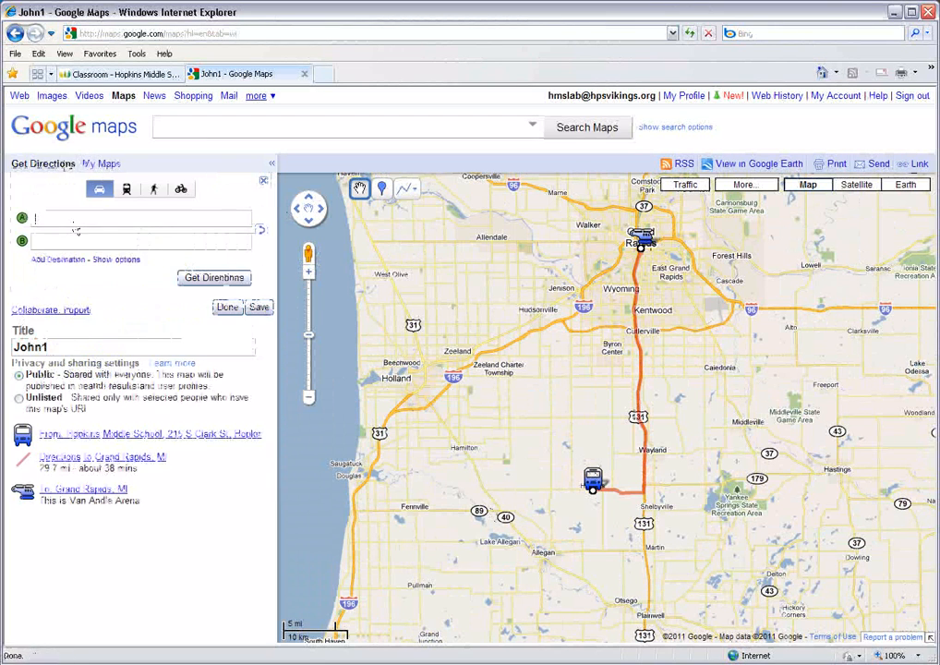
{"action": "type", "text": "ho"}
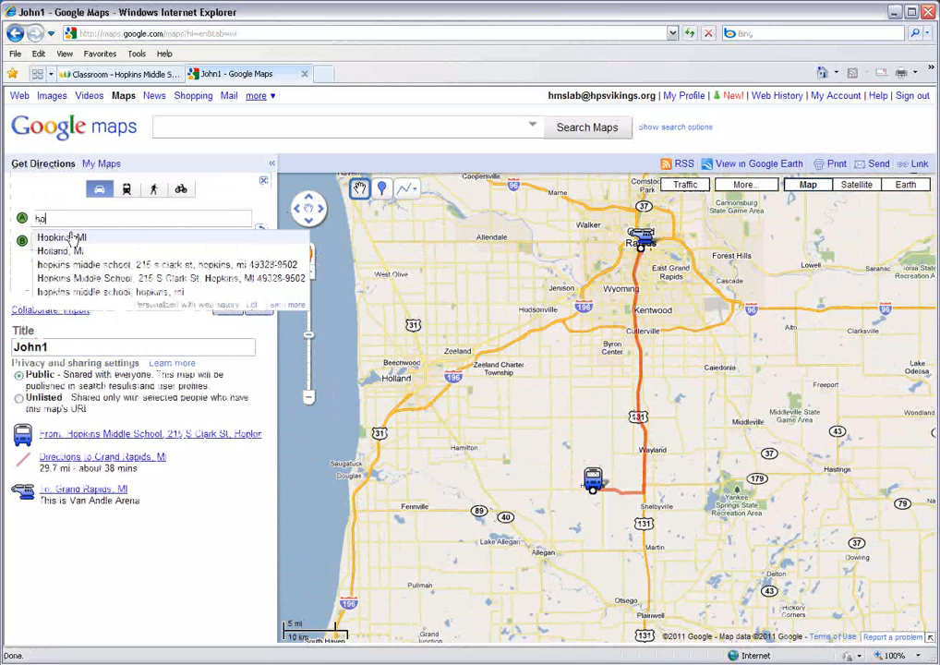
{"action": "left_click", "coordinate": [92, 264]}
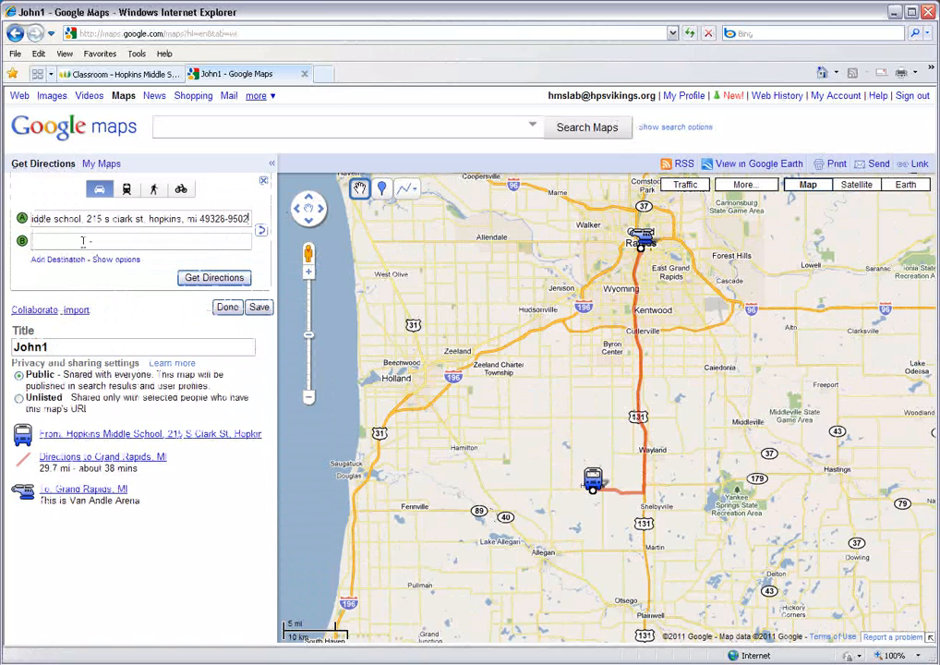
{"action": "left_click", "coordinate": [82, 241]}
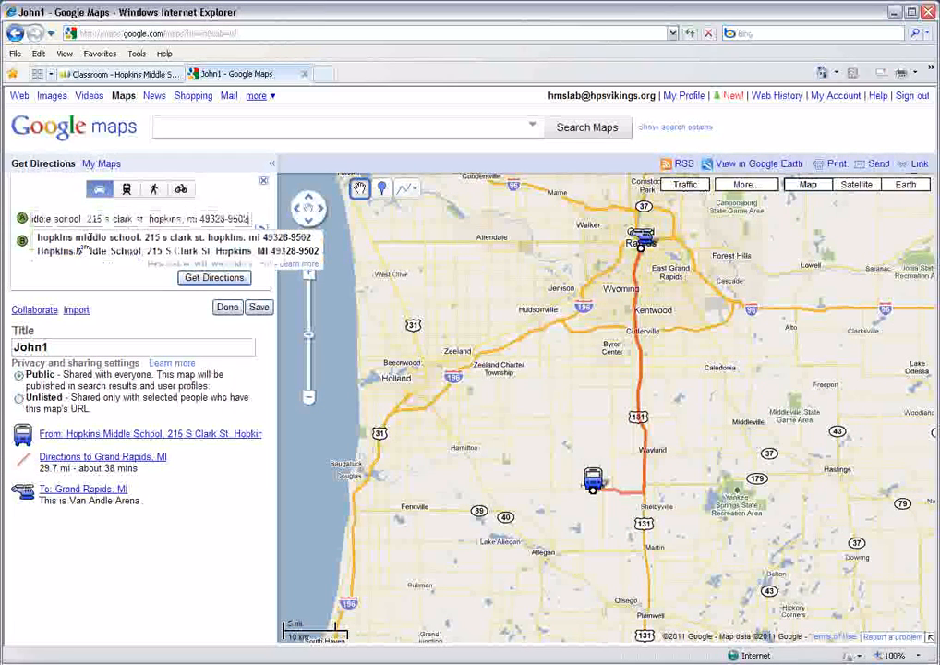
{"action": "left_click", "coordinate": [35, 277]}
{"action": "left_click", "coordinate": [44, 241]}
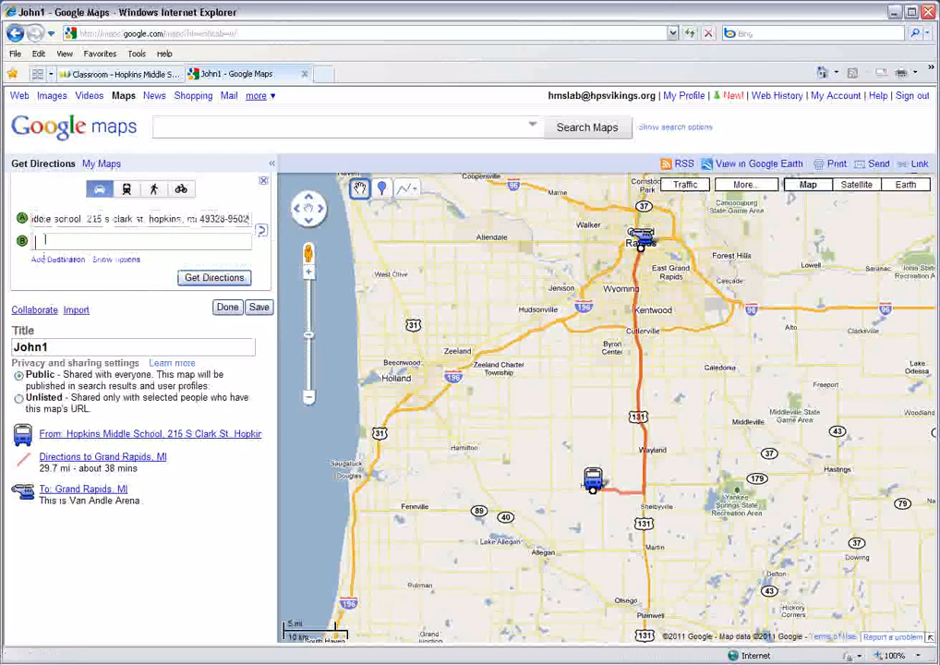
{"action": "type", "text": "Holland"}
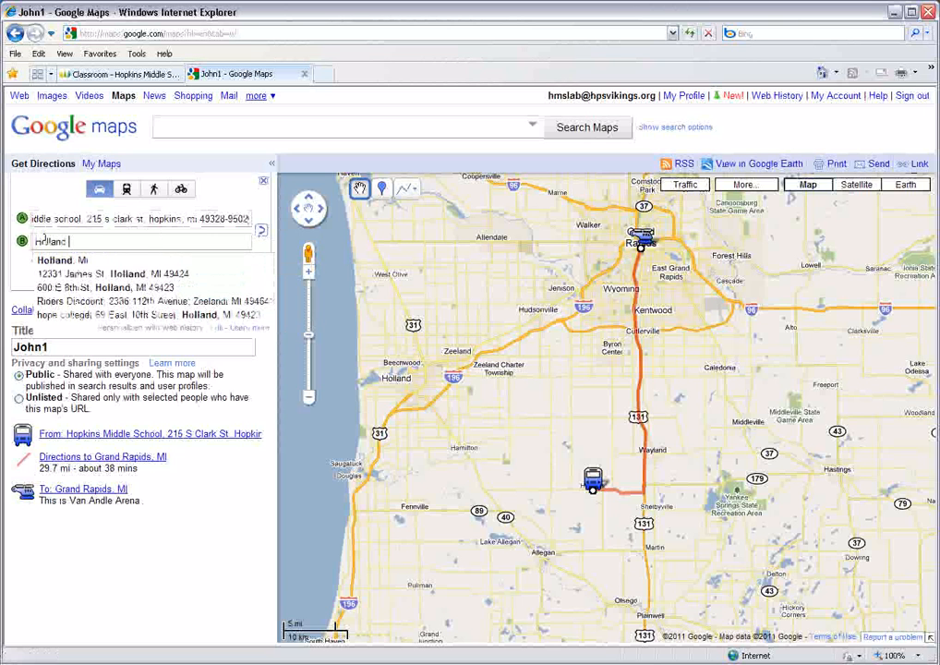
{"action": "left_click", "coordinate": [69, 261]}
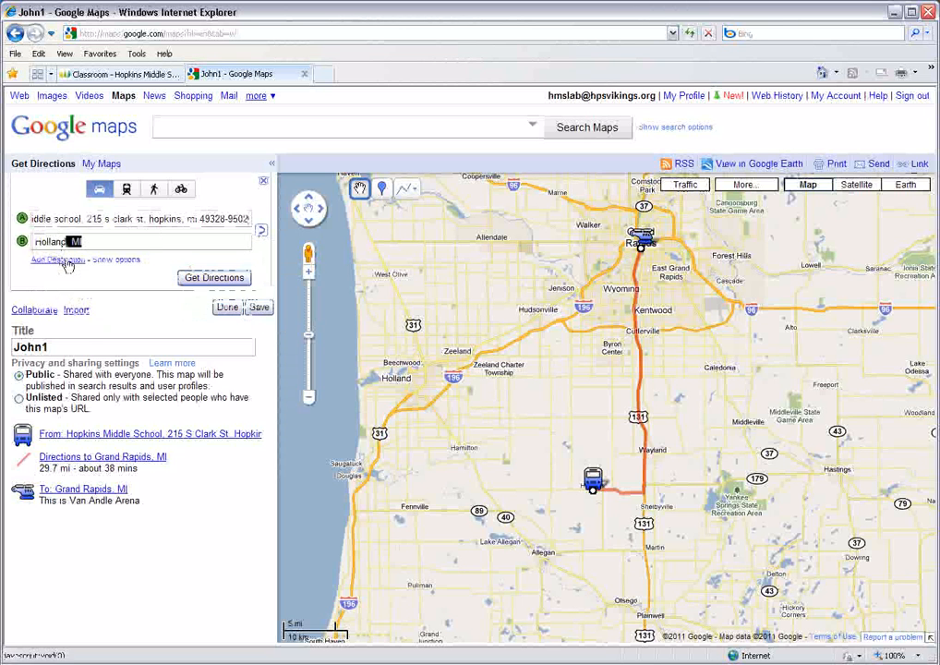
{"action": "left_click", "coordinate": [228, 281]}
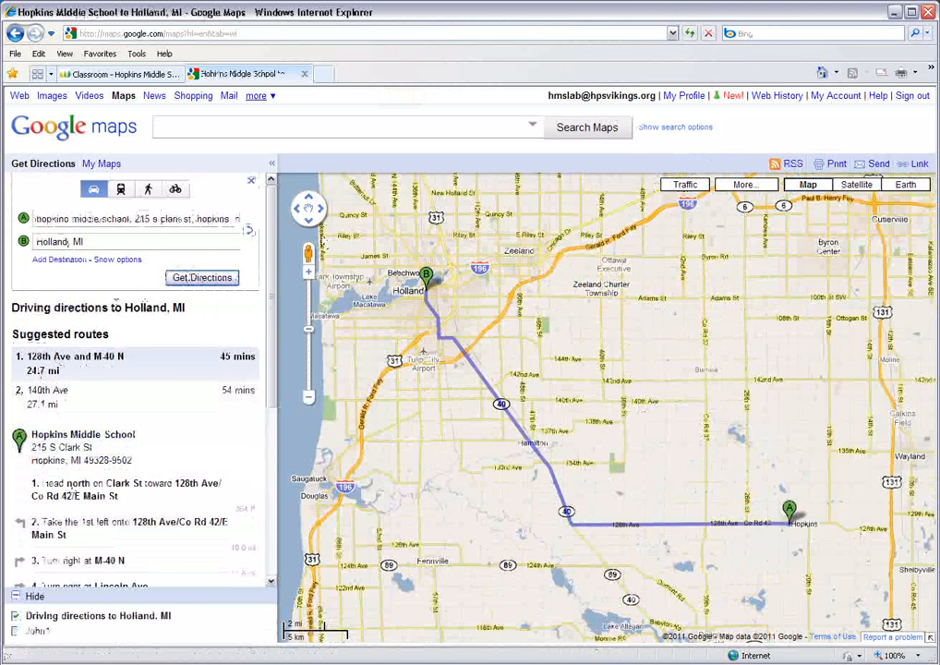
- Save the Holland driving directions to the same personal map that holds the Grand Rapids route
{"action": "scroll", "coordinate": [269, 350], "scroll_direction": "down", "scroll_amount": 3}
{"action": "scroll", "coordinate": [269, 349], "scroll_direction": "down", "scroll_amount": 3}
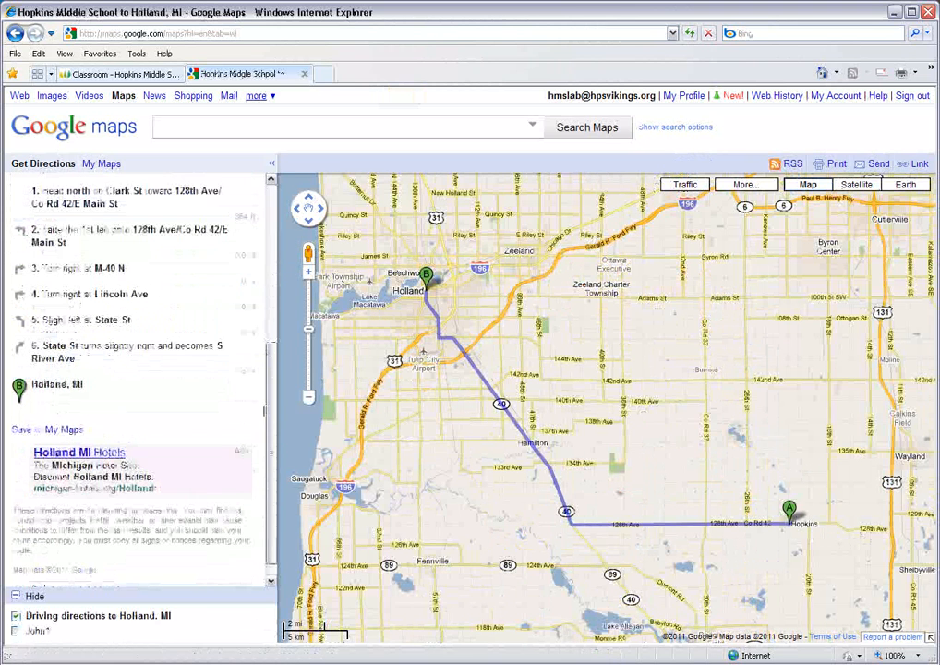
{"action": "left_click", "coordinate": [46, 431]}
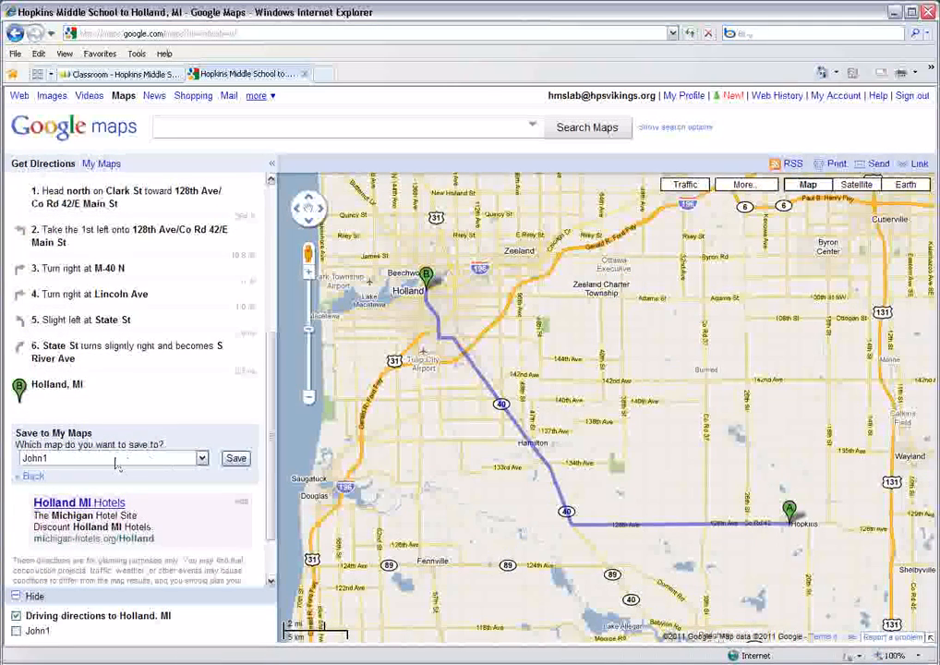
{"action": "left_click", "coordinate": [227, 460]}
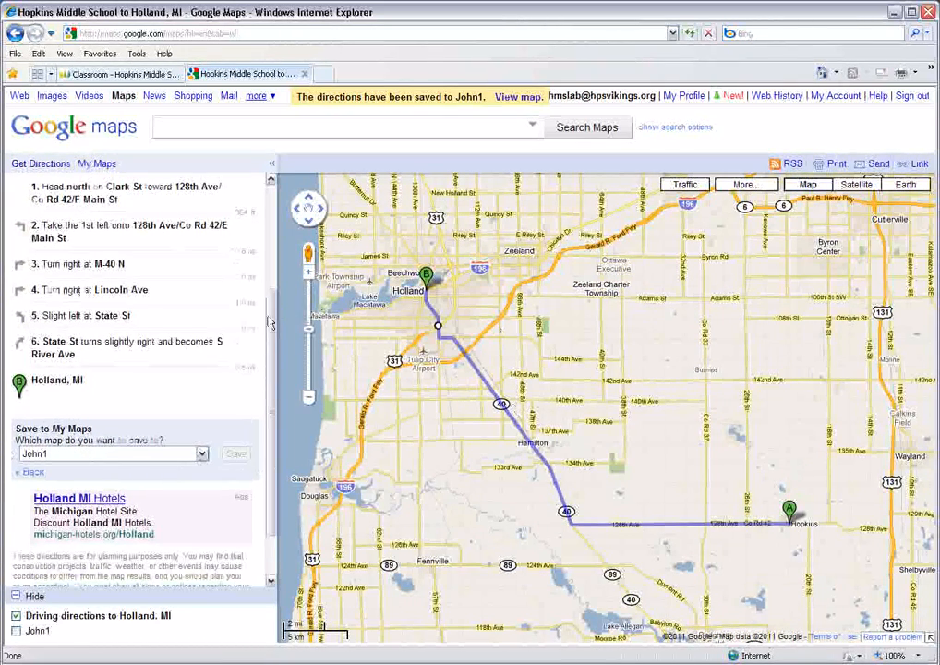
{"action": "scroll", "coordinate": [273, 255], "scroll_direction": "up", "scroll_amount": 2}
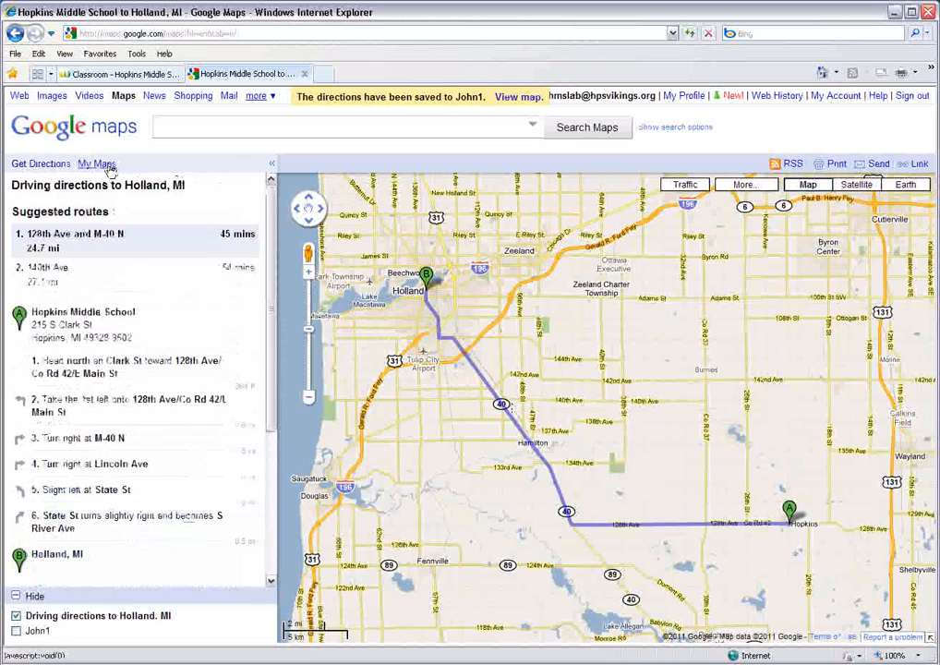
- Open the personal map holding both routes and change the line color of the Holland route to green
{"action": "left_click", "coordinate": [97, 165]}
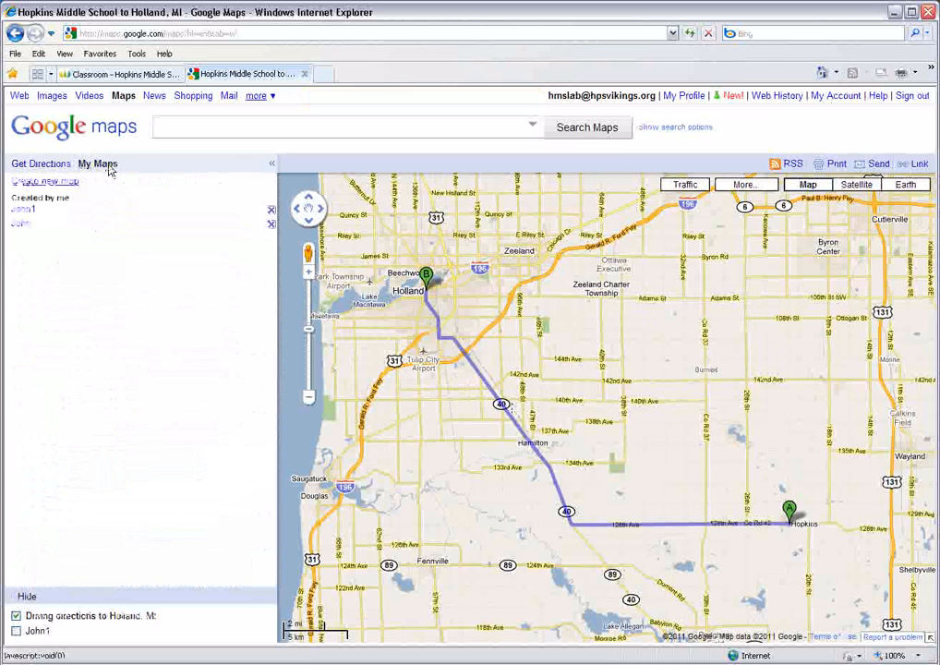
{"action": "left_click", "coordinate": [23, 210]}
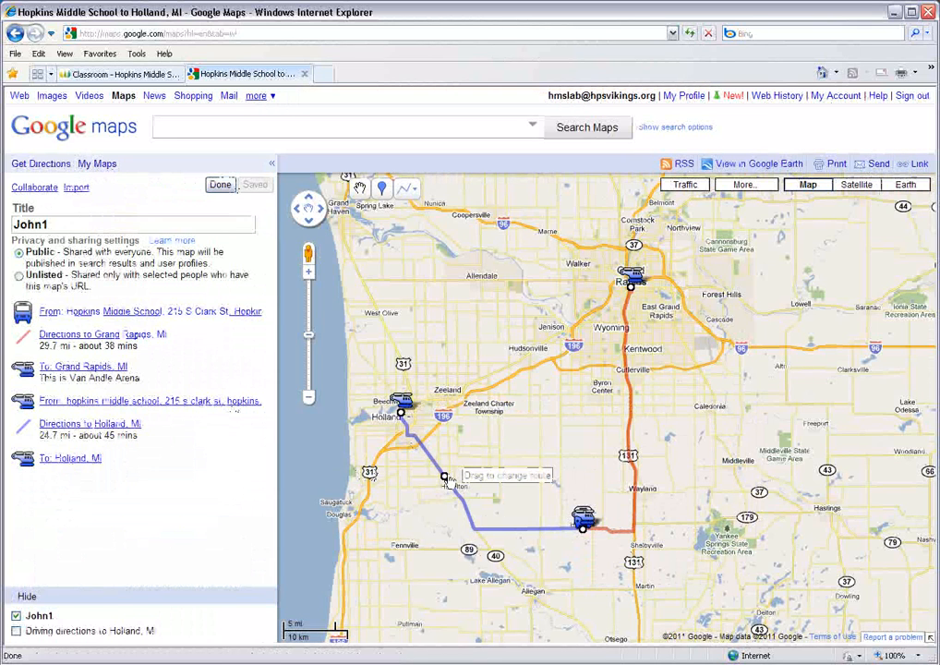
{"action": "left_click", "coordinate": [445, 480]}
{"action": "left_click", "coordinate": [569, 216]}
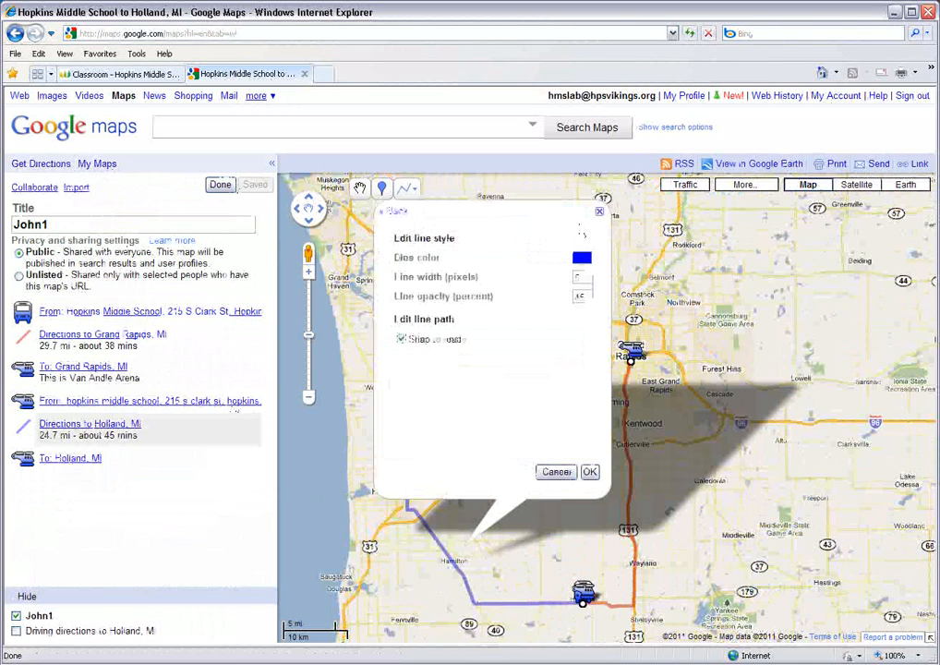
{"action": "left_click", "coordinate": [581, 257]}
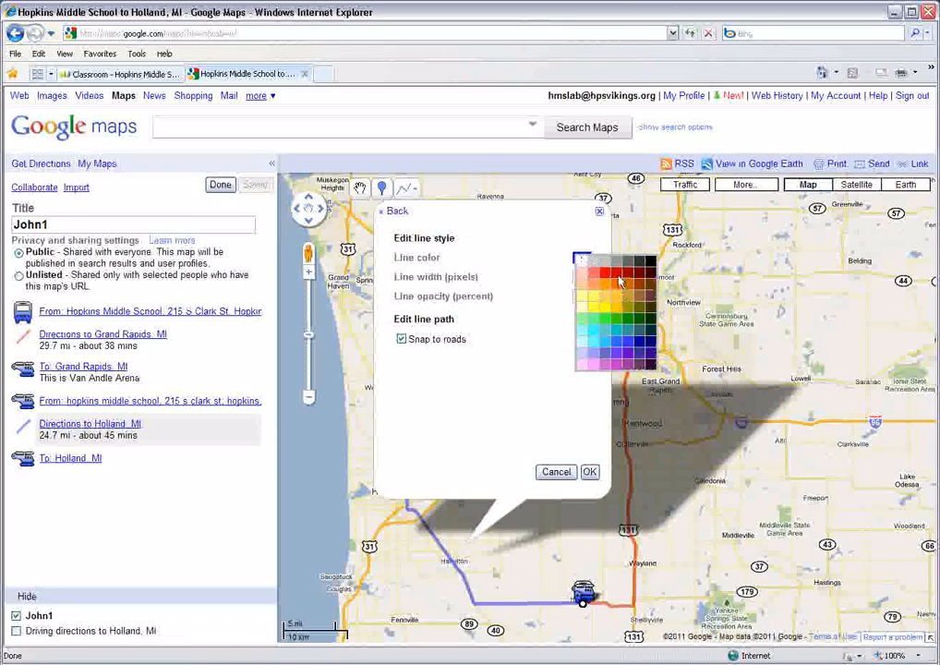
{"action": "left_click", "coordinate": [616, 274]}
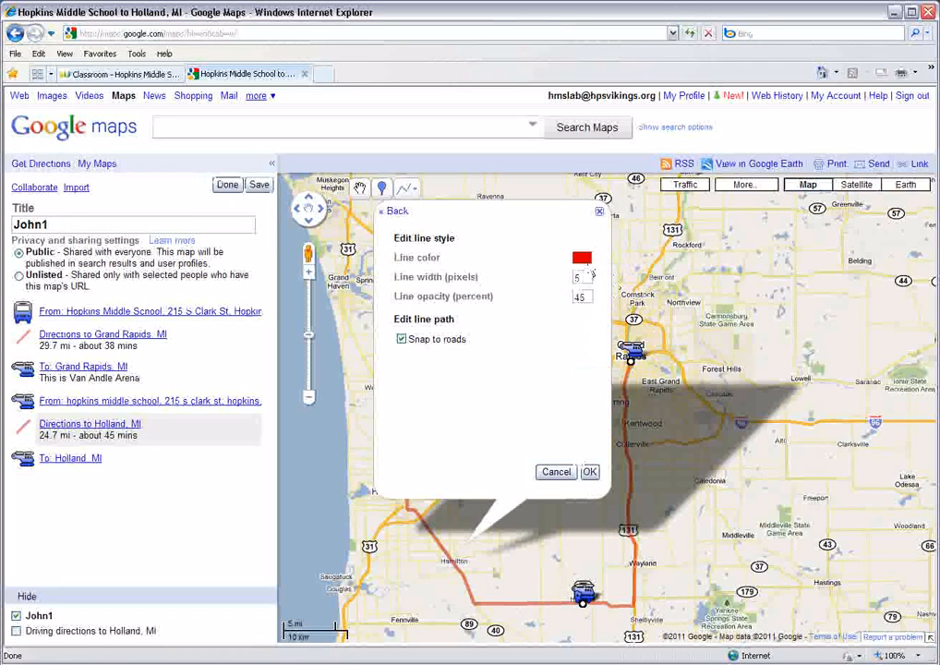
{"action": "left_click", "coordinate": [581, 256]}
{"action": "left_click", "coordinate": [632, 324]}
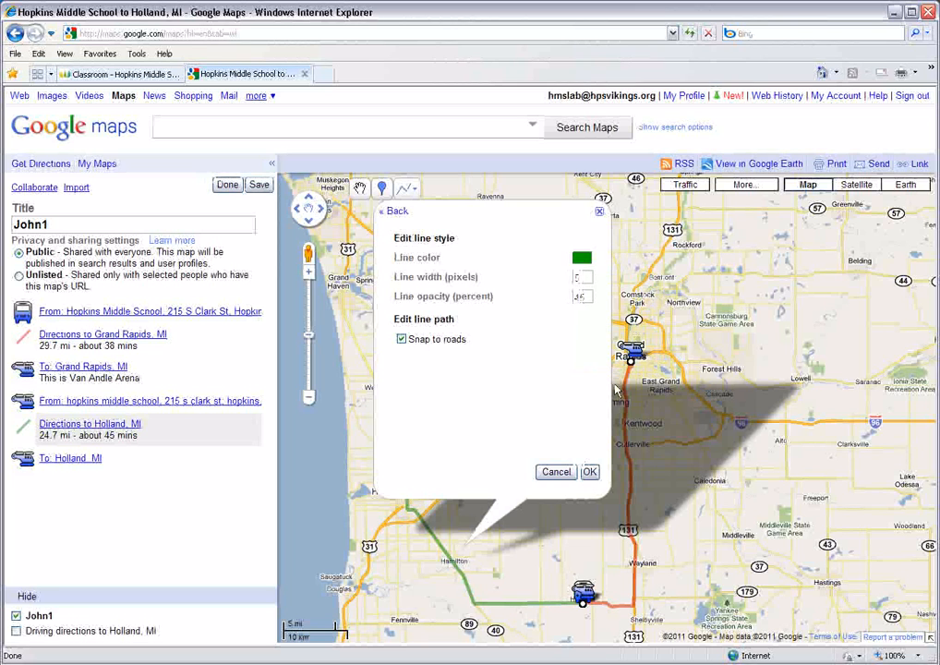
{"action": "left_click", "coordinate": [590, 472]}
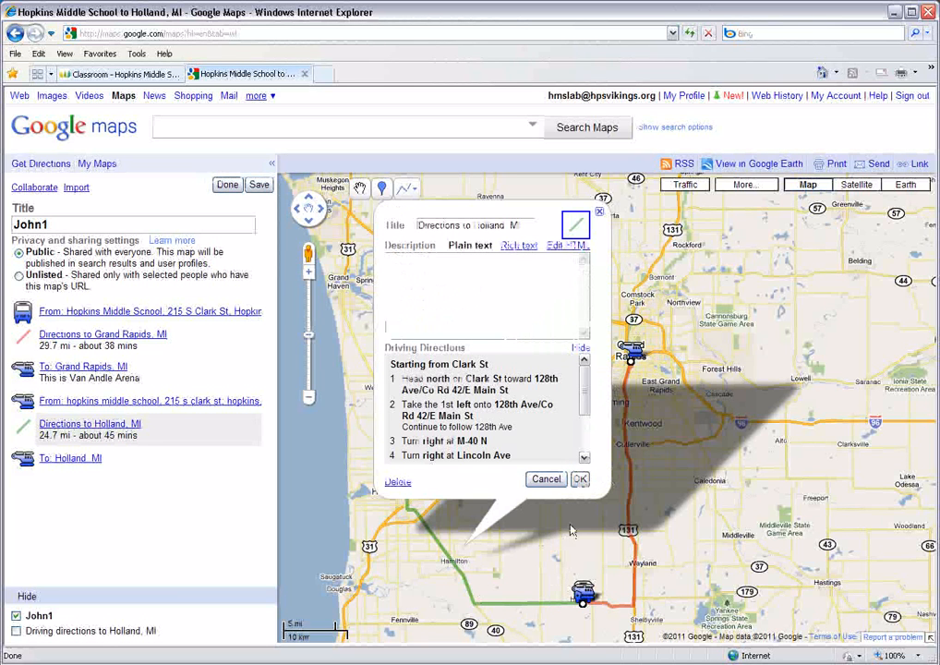
{"action": "left_click", "coordinate": [580, 479]}
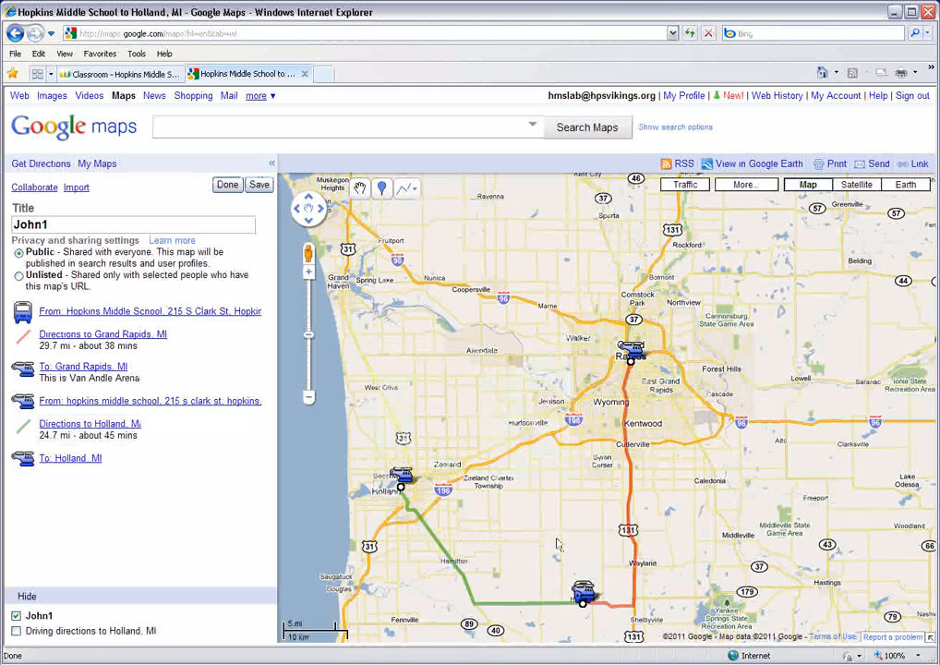
- Give the Holland placemark a green pushpin icon and the description "This is Holland"
{"action": "left_click", "coordinate": [404, 479]}
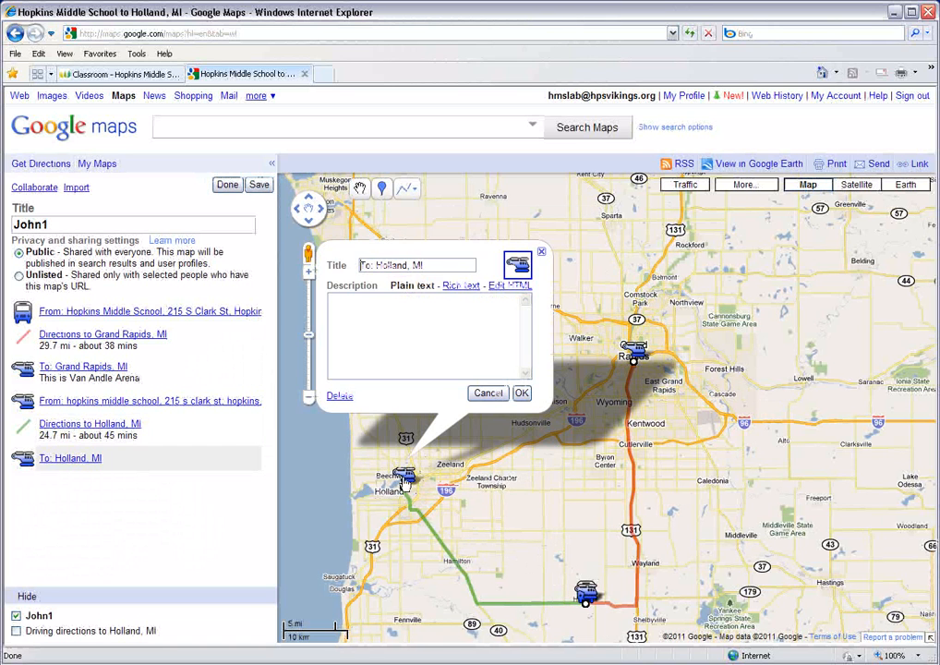
{"action": "left_click", "coordinate": [547, 265]}
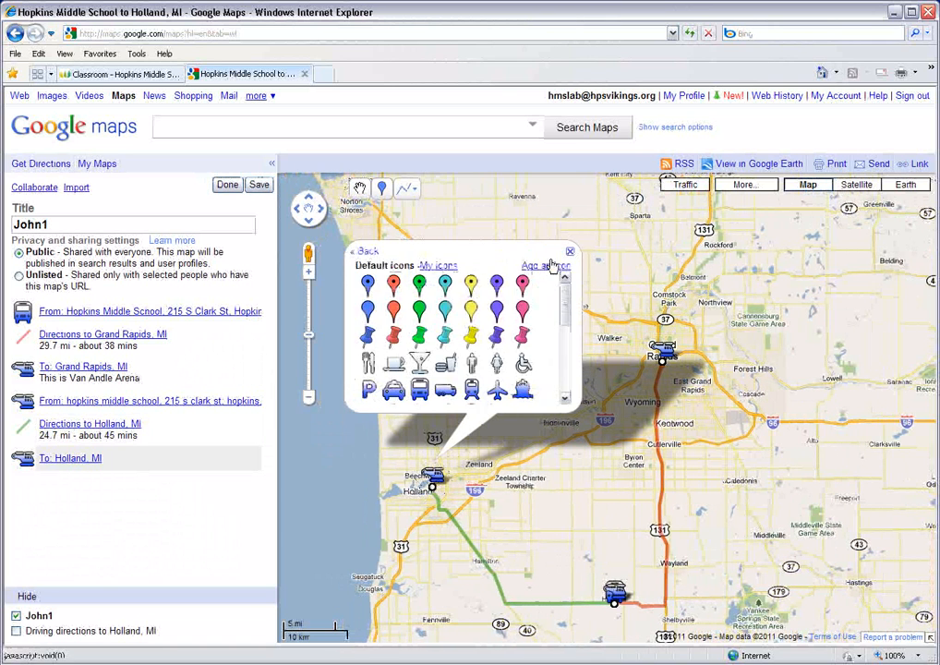
{"action": "left_click", "coordinate": [420, 334]}
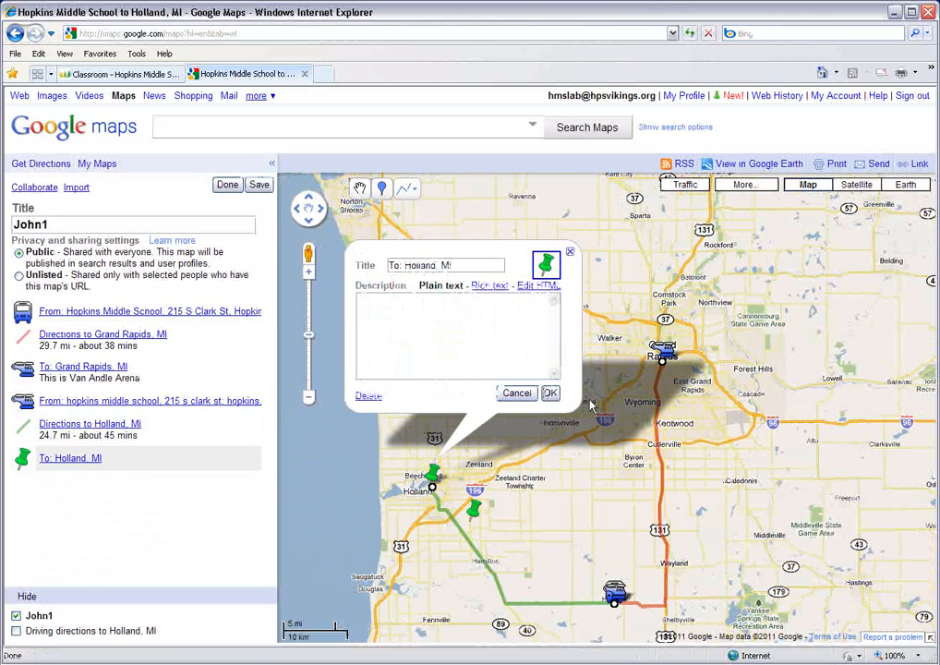
{"action": "left_click", "coordinate": [414, 364]}
{"action": "type", "text": "T"}
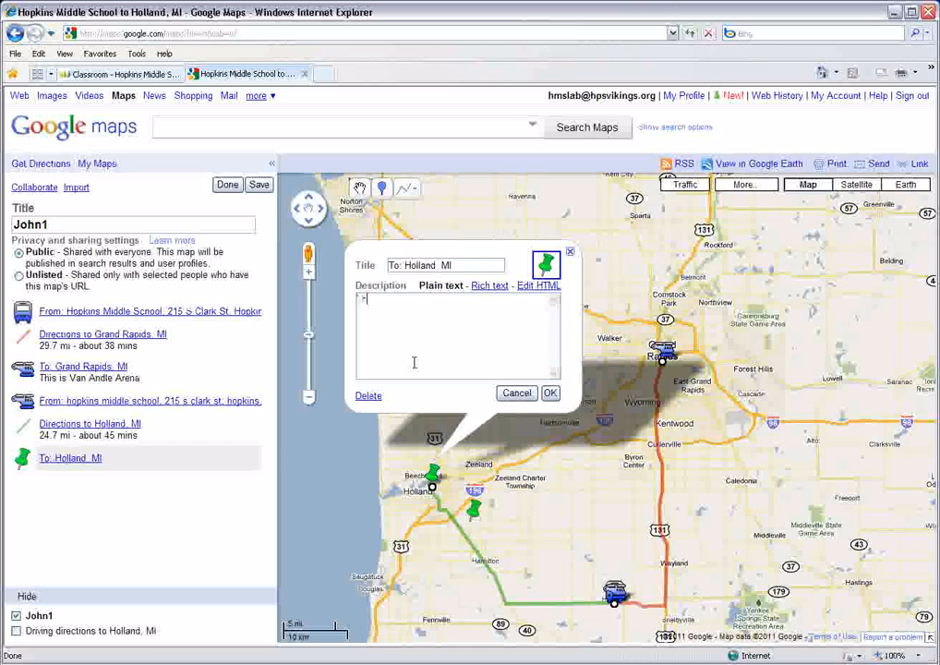
{"action": "type", "text": "his is h"}
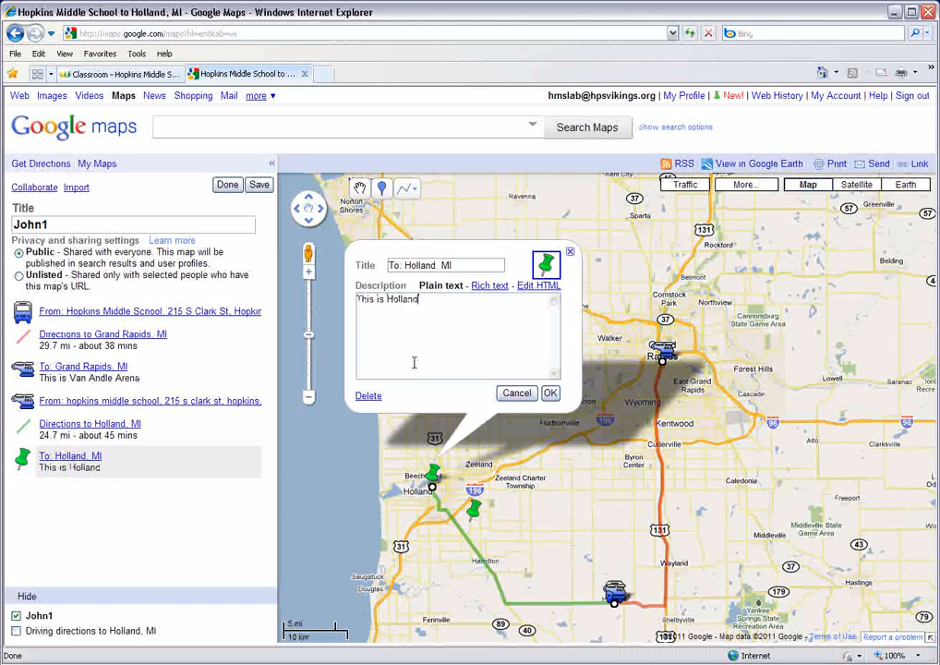
{"action": "left_click", "coordinate": [550, 394]}
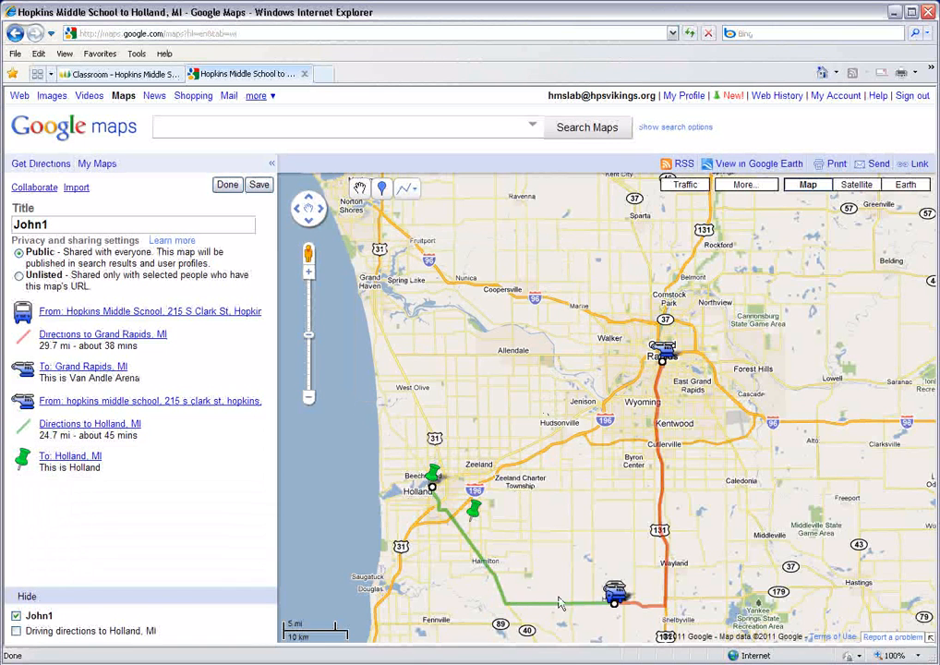
- Get driving directions from Hopkins Middle School to Tokyo, Japan
{"action": "left_click_drag", "start_coordinate": [542, 552], "coordinate": [543, 446]}
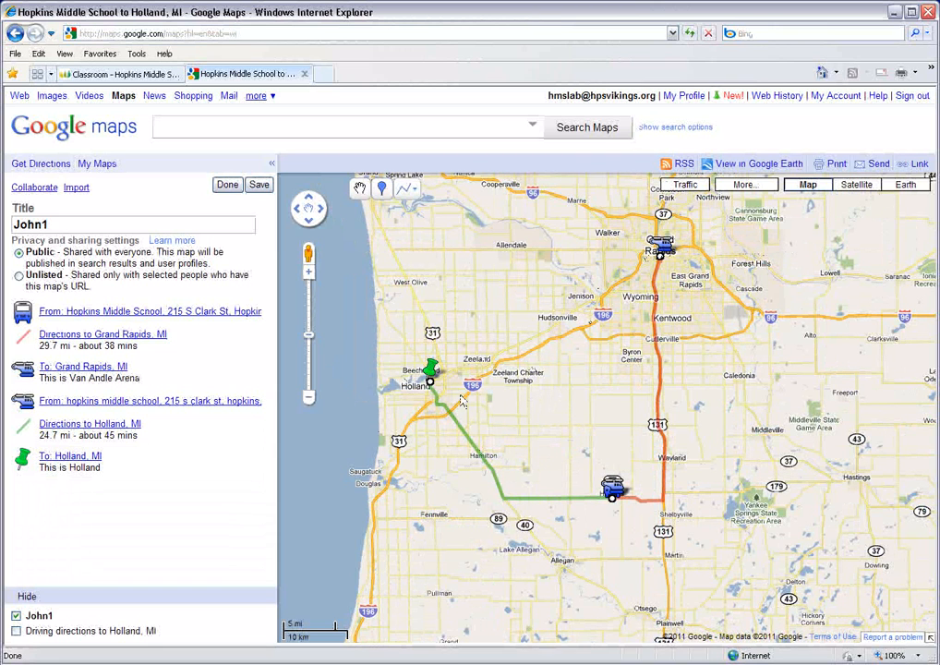
{"action": "left_click", "coordinate": [52, 165]}
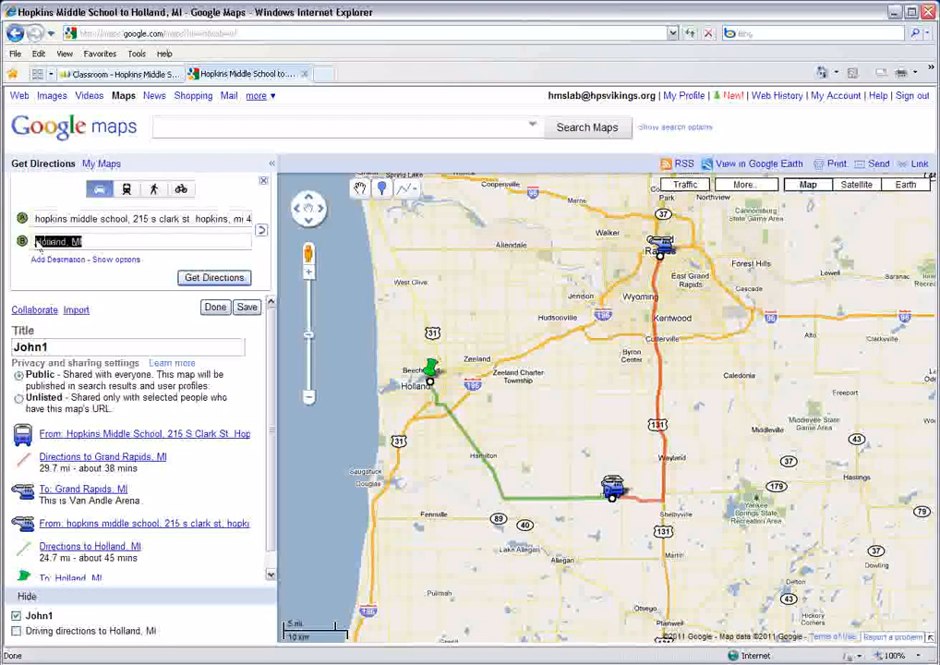
{"action": "type", "text": "To"}
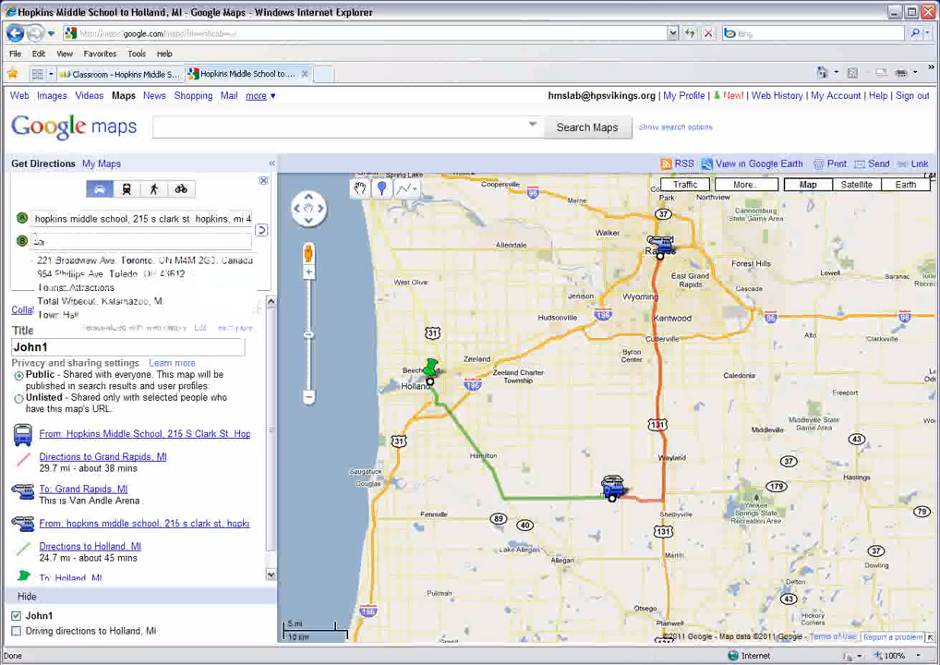
{"action": "type", "text": "k"}
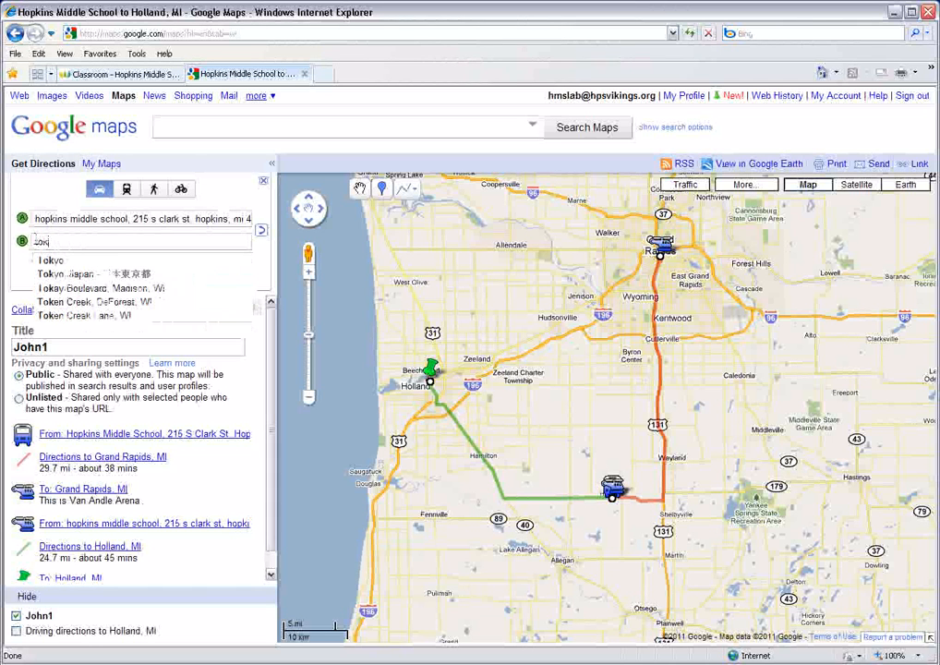
{"action": "type", "text": "yo, Japan"}
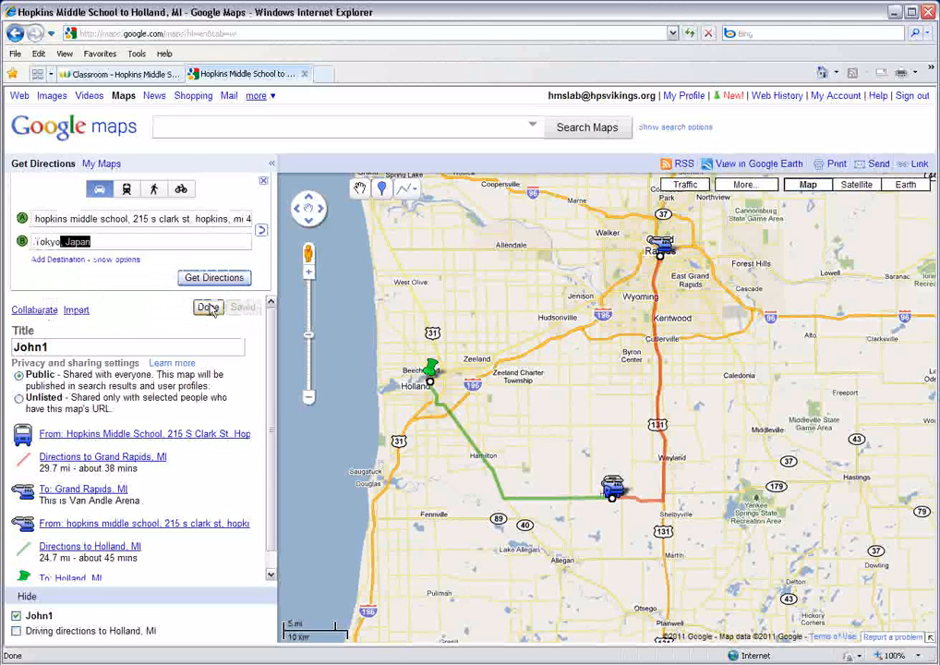
{"action": "left_click", "coordinate": [215, 278]}
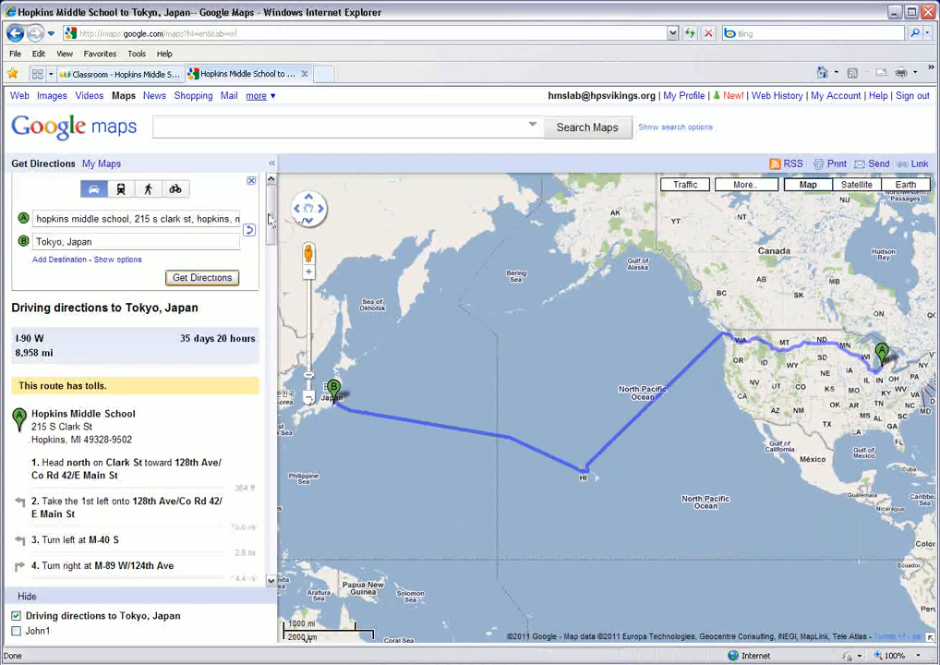
- Save the Tokyo driving directions to the same personal map that holds the Grand Rapids and Holland routes
{"action": "scroll", "coordinate": [215, 190], "scroll_direction": "down", "scroll_amount": 5}
{"action": "left_click_drag", "start_coordinate": [266, 250], "coordinate": [271, 542]}
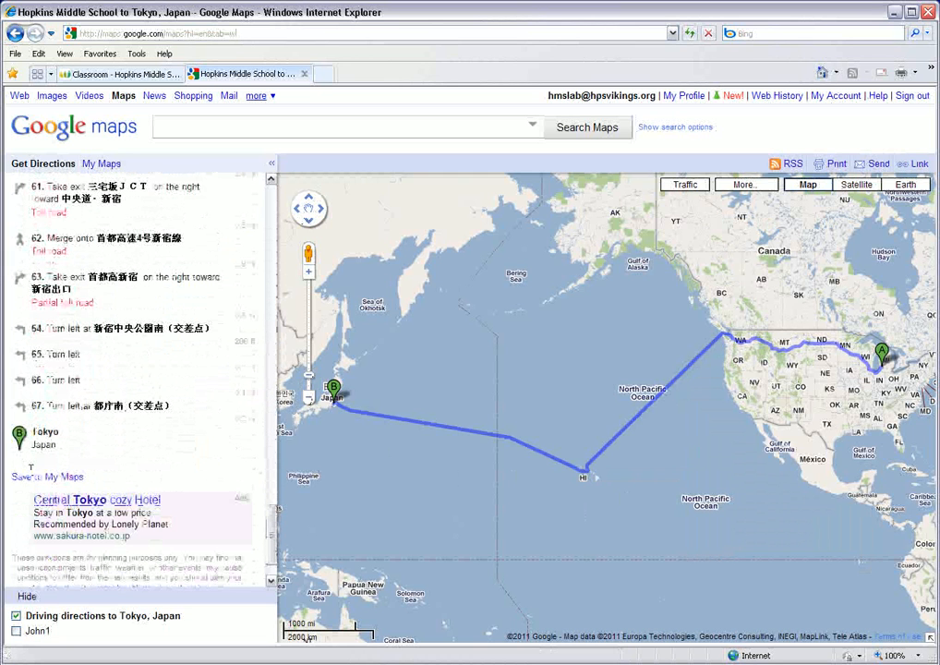
{"action": "left_click", "coordinate": [59, 477]}
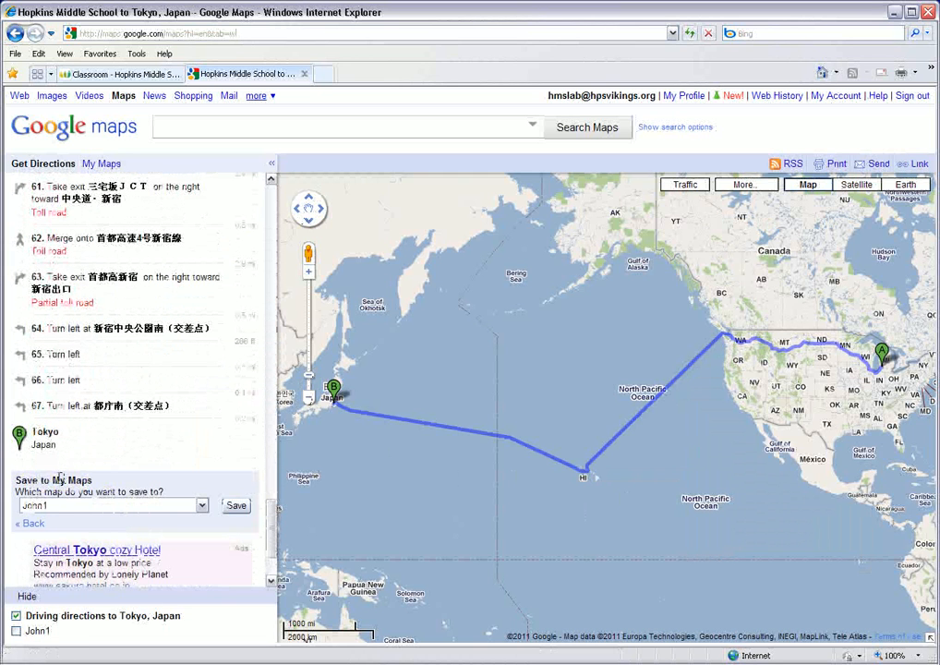
{"action": "left_click", "coordinate": [237, 505]}
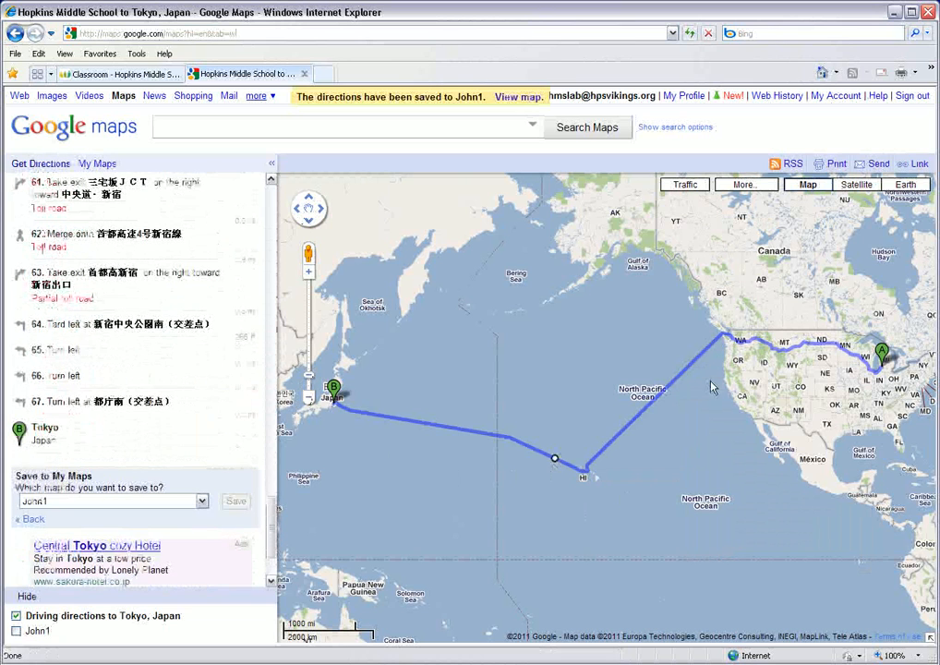
- Reopen the personal map with the saved routes, check the Holland placemark's details and finish editing the map
{"action": "left_click_drag", "start_coordinate": [731, 437], "coordinate": [659, 445]}
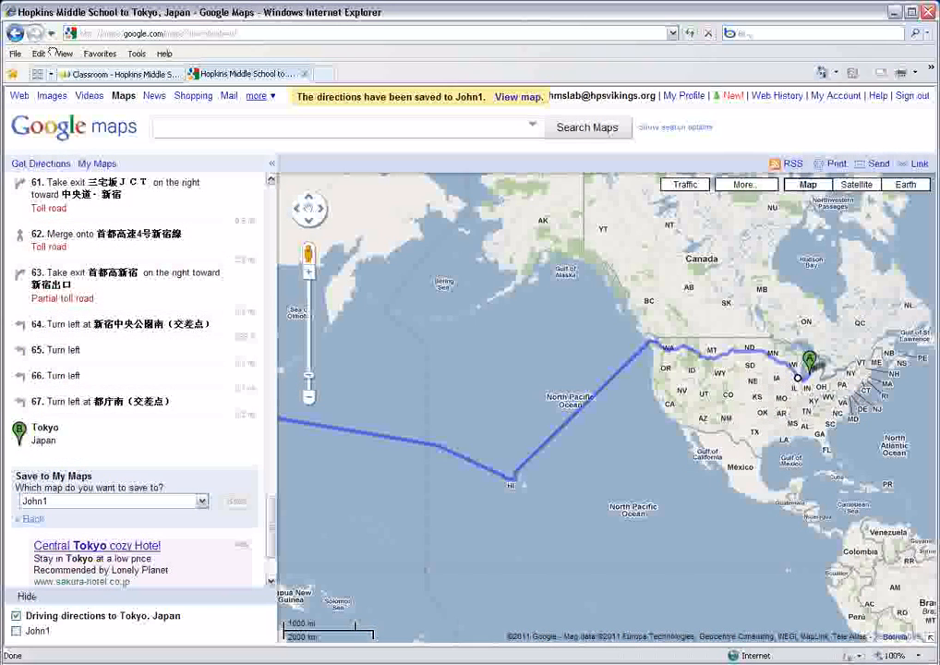
{"action": "left_click", "coordinate": [100, 163]}
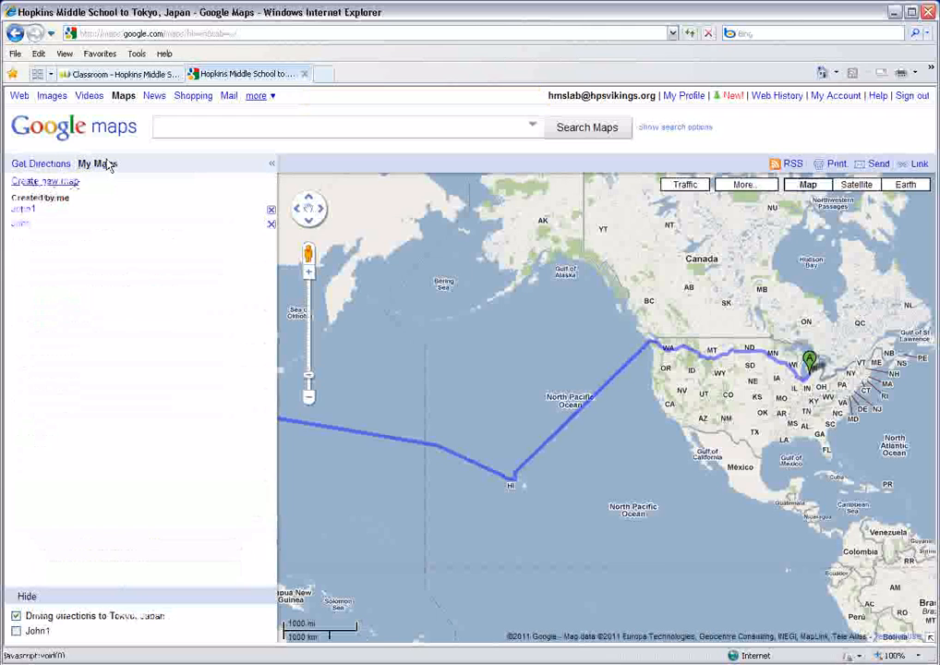
{"action": "left_click", "coordinate": [24, 220]}
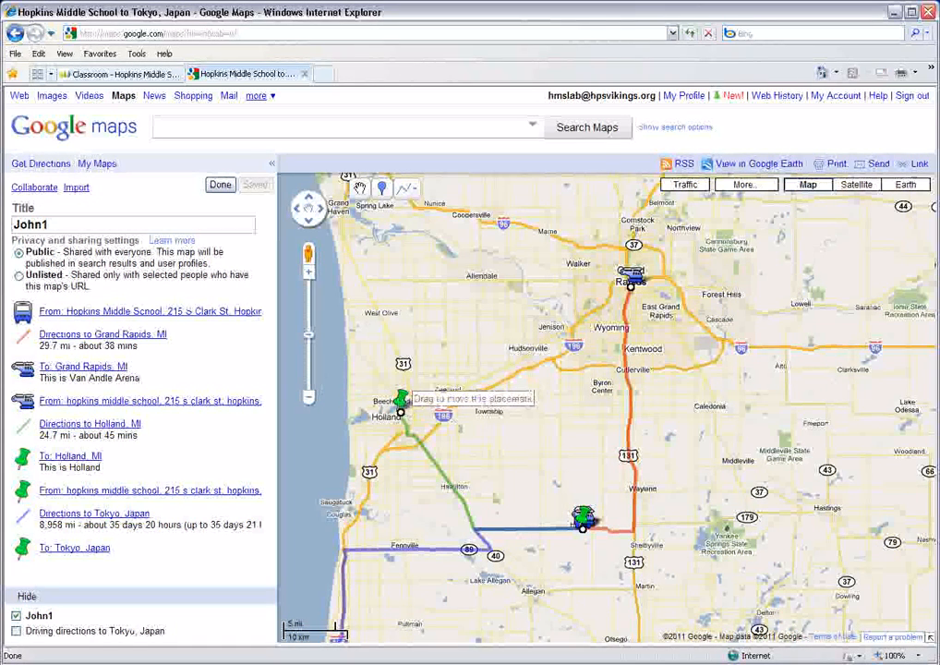
{"action": "left_click", "coordinate": [400, 399]}
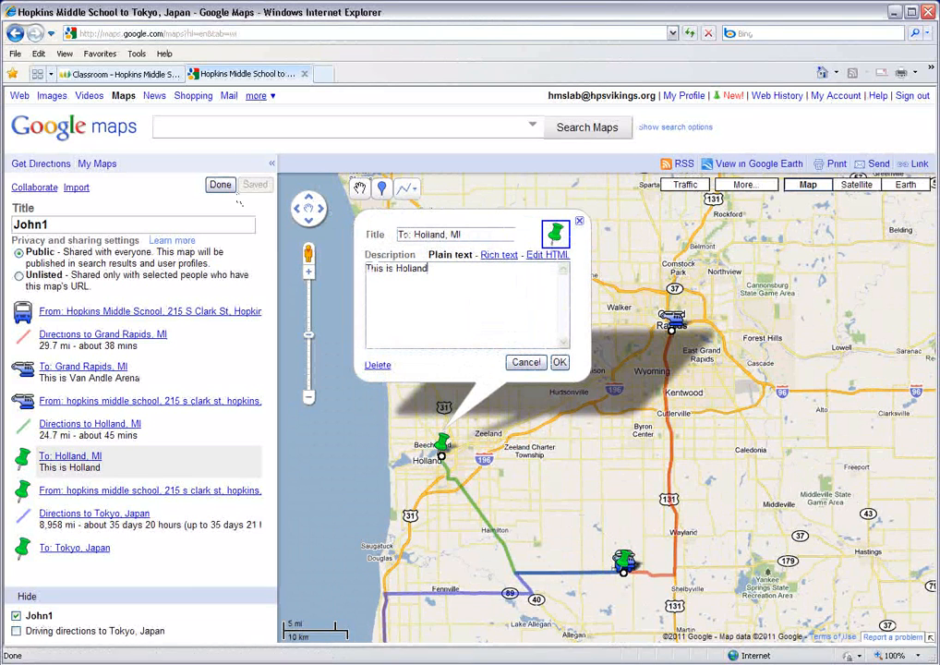
{"action": "left_click", "coordinate": [220, 185]}
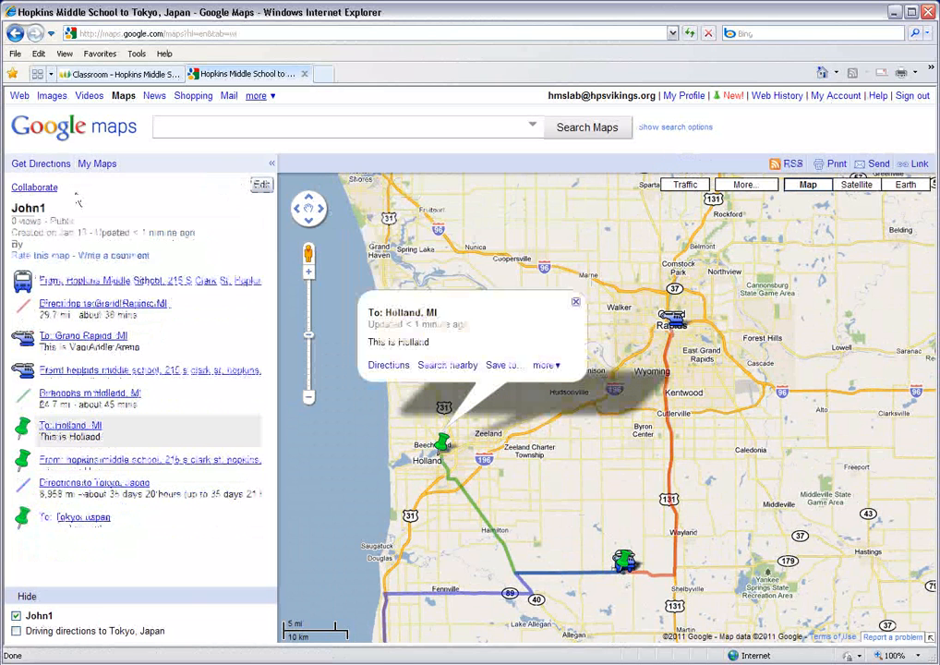
- Delete the second map in the list of created maps, keeping the one with the saved routes
{"action": "left_click", "coordinate": [97, 165]}
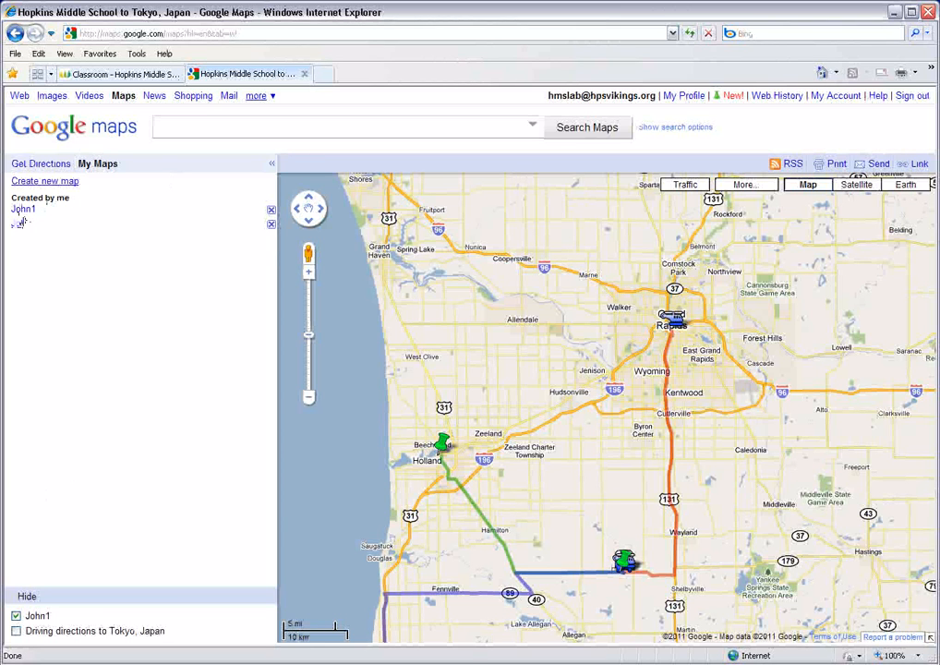
{"action": "left_click", "coordinate": [270, 224]}
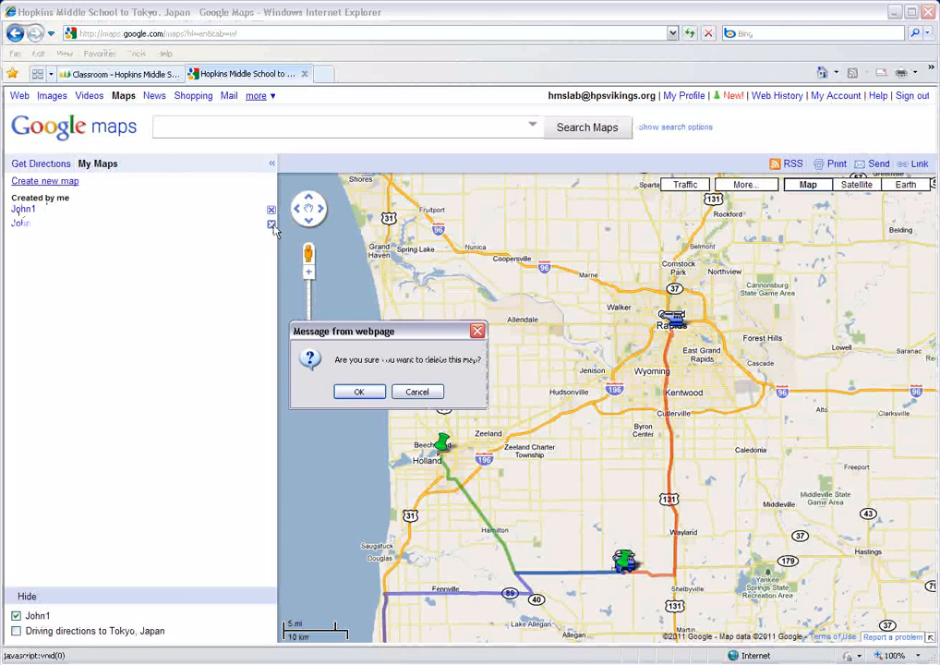
{"action": "left_click", "coordinate": [360, 391]}
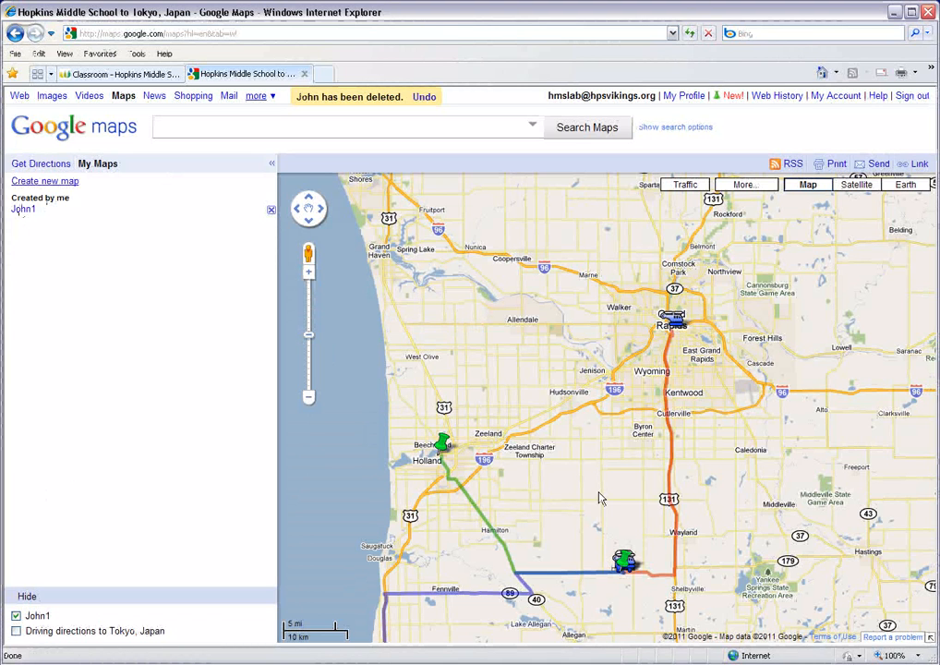
{"action": "left_click_drag", "start_coordinate": [584, 499], "coordinate": [511, 434]}
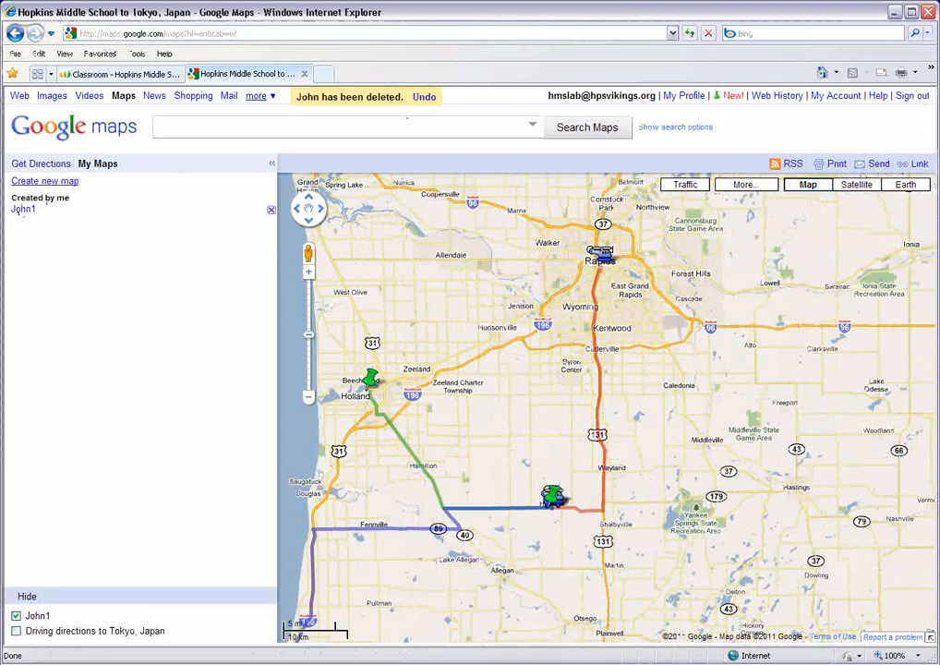
{"action": "left_click", "coordinate": [322, 76]}
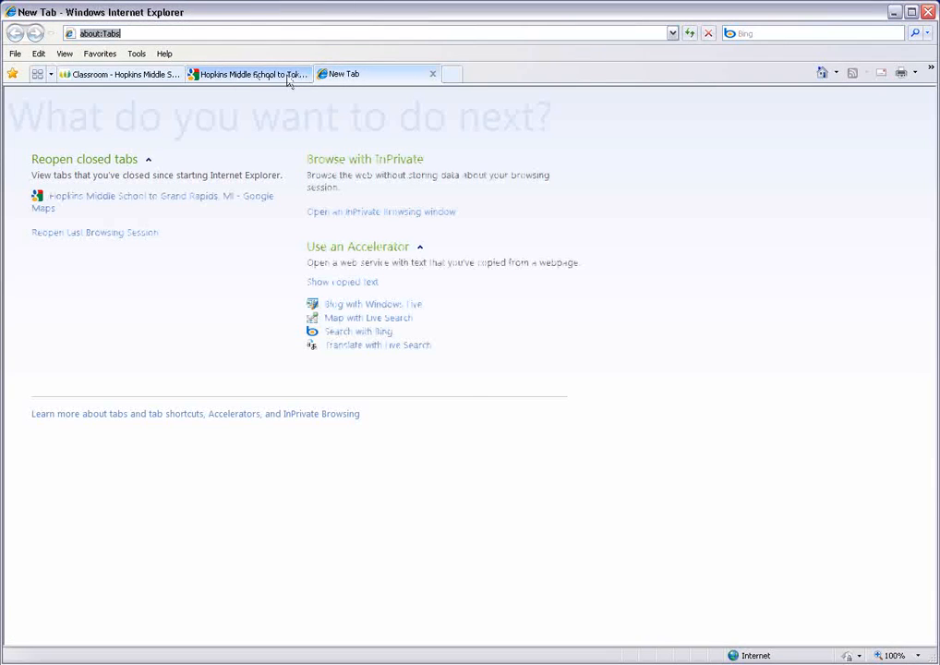
{"action": "left_click", "coordinate": [288, 75]}
{"action": "left_click", "coordinate": [303, 75]}
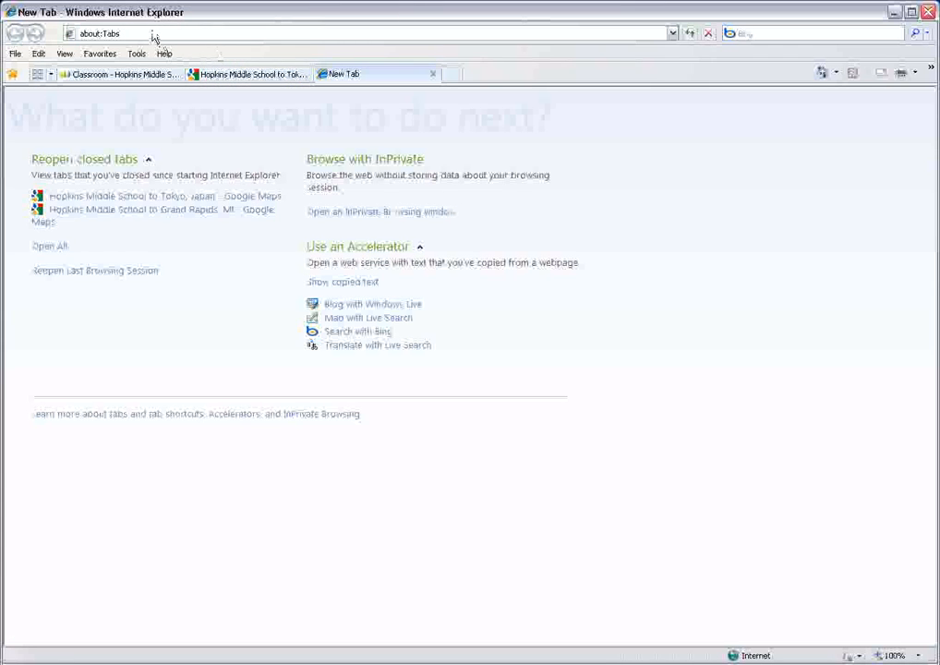
{"action": "left_click", "coordinate": [148, 34]}
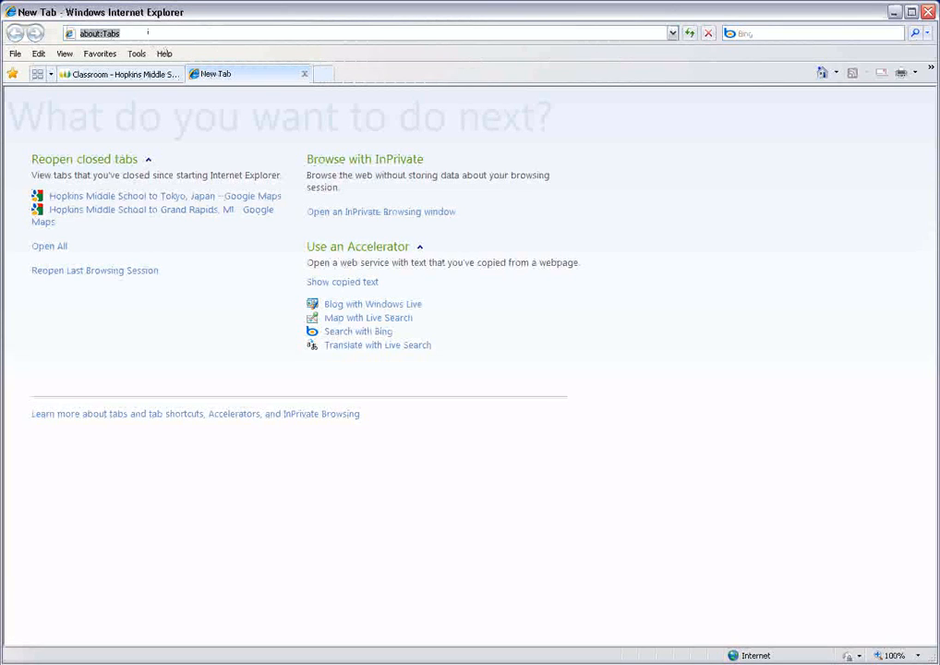
{"action": "type", "text": "www"}
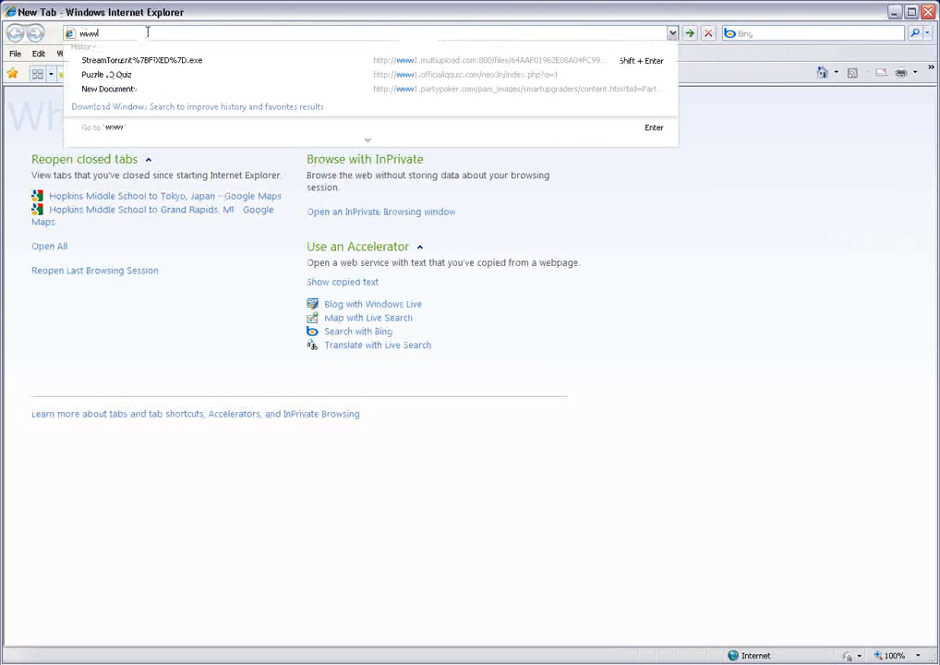
{"action": "type", "text": ".google.com"}
{"action": "key", "text": "Return"}
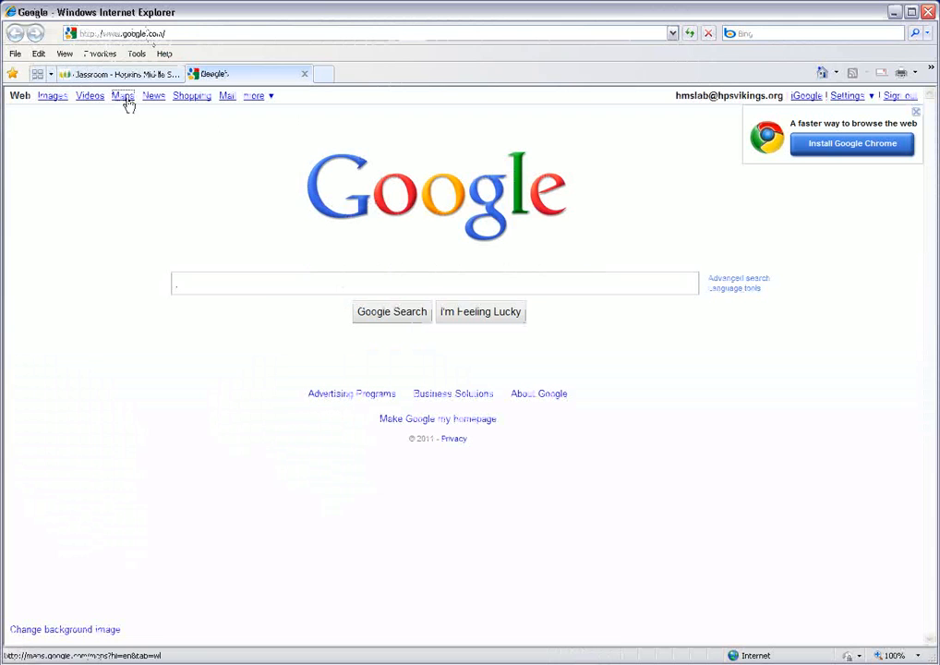
- Go to Google Maps and open the saved personal map from the list of created maps
{"action": "left_click", "coordinate": [124, 97]}
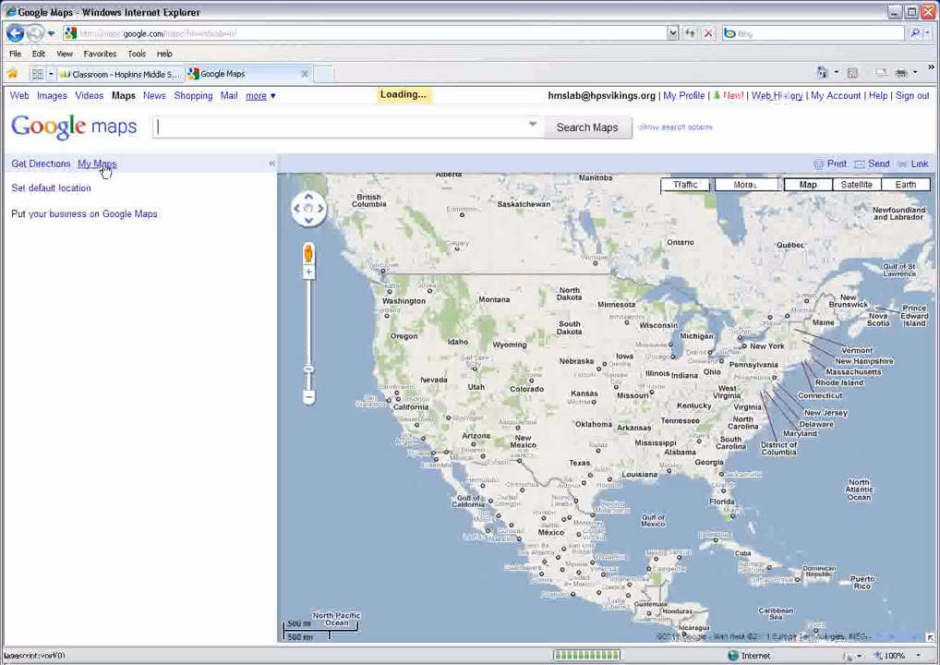
{"action": "left_click", "coordinate": [101, 167]}
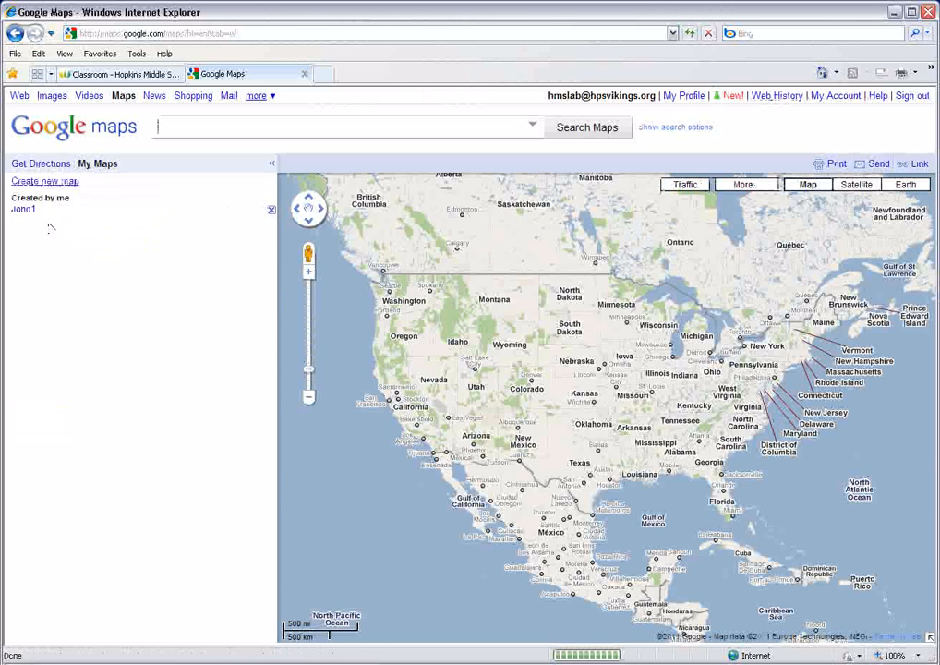
{"action": "left_click", "coordinate": [24, 209]}
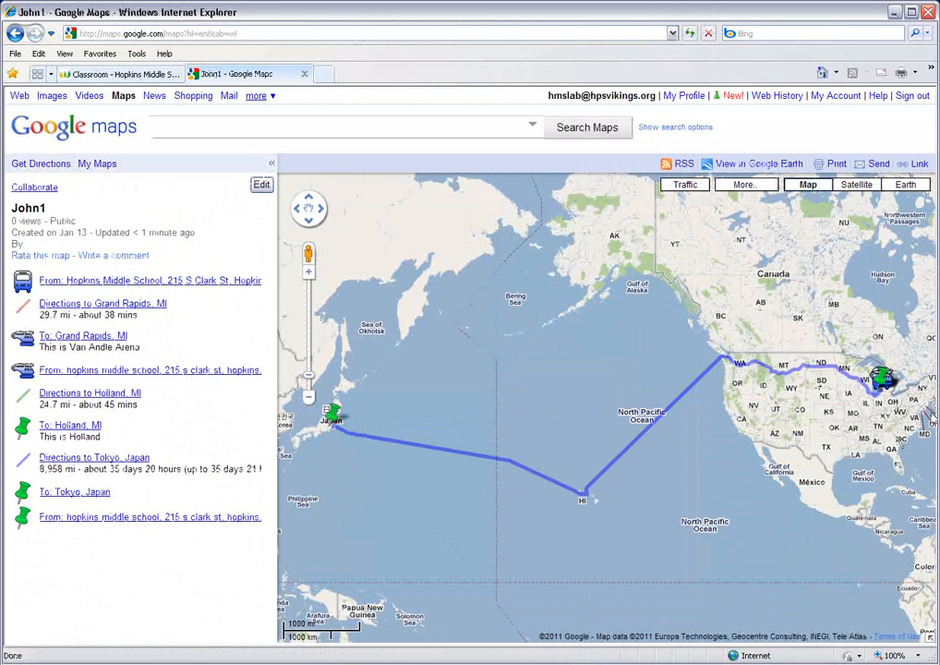
- Edit the personal map and delete the stray green Hopkins Middle School placemark near the Nebraska–Kansas border
{"action": "left_click_drag", "start_coordinate": [884, 386], "coordinate": [834, 399]}
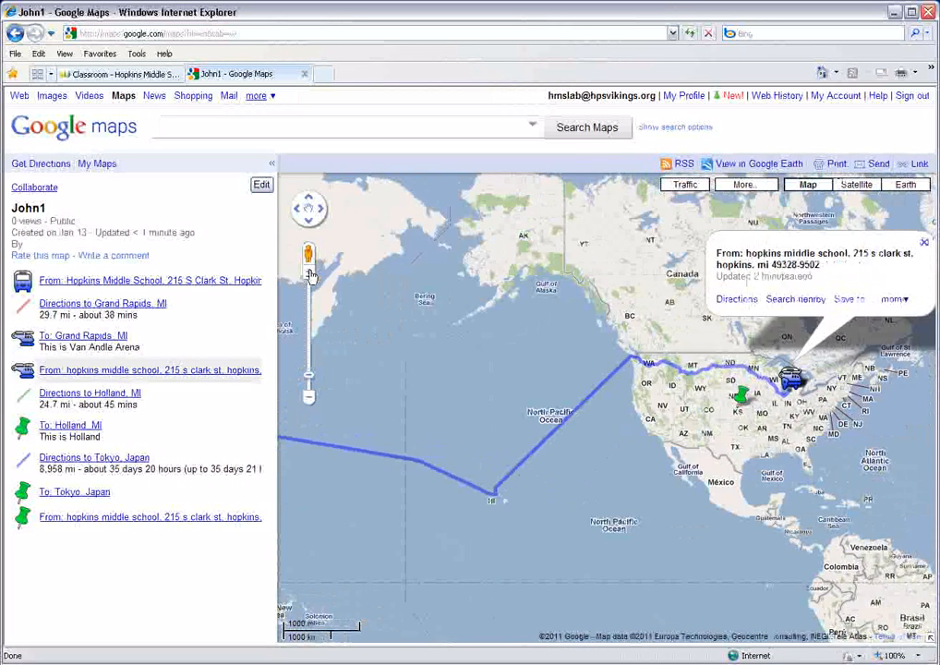
{"action": "scroll", "coordinate": [311, 275], "scroll_direction": "up", "scroll_amount": 1}
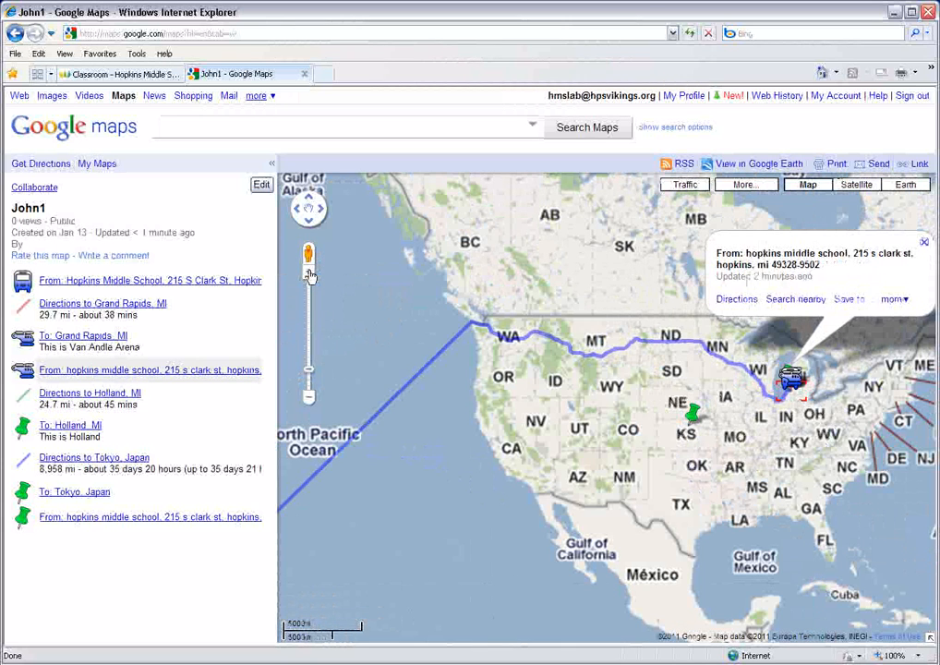
{"action": "left_click", "coordinate": [311, 274]}
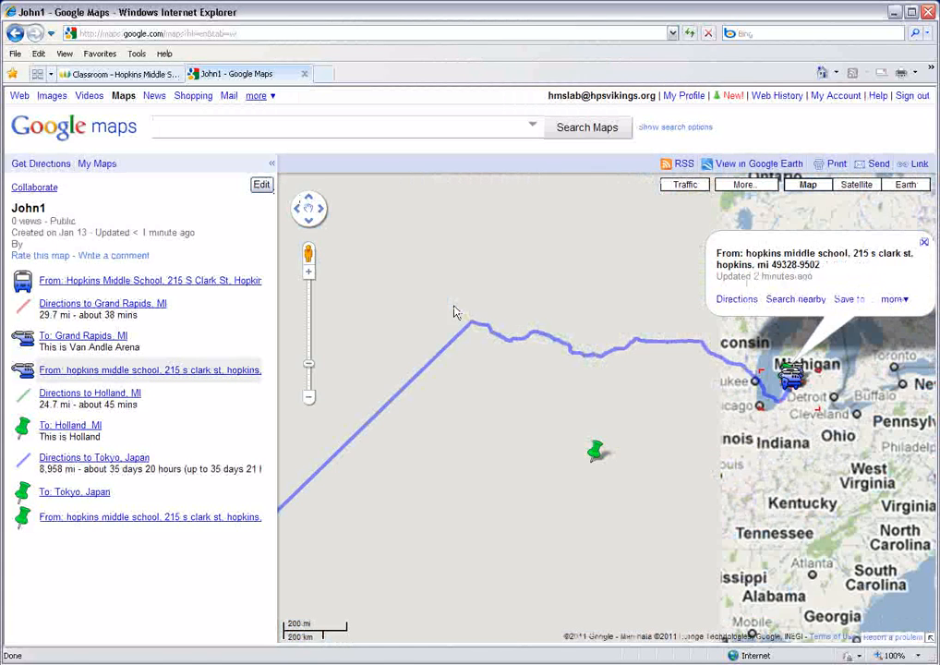
{"action": "left_click", "coordinate": [261, 185]}
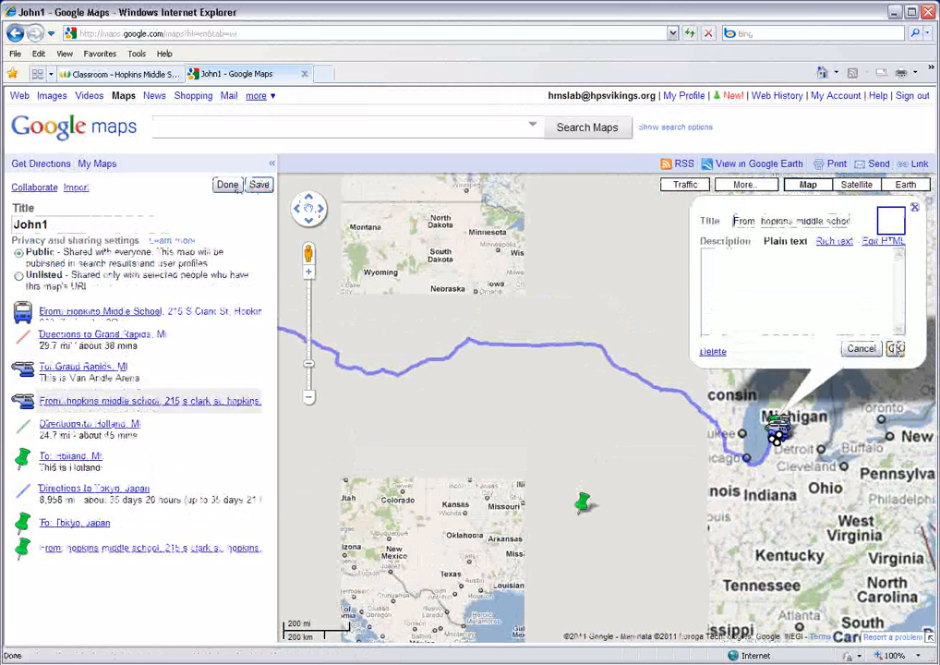
{"action": "left_click", "coordinate": [863, 342]}
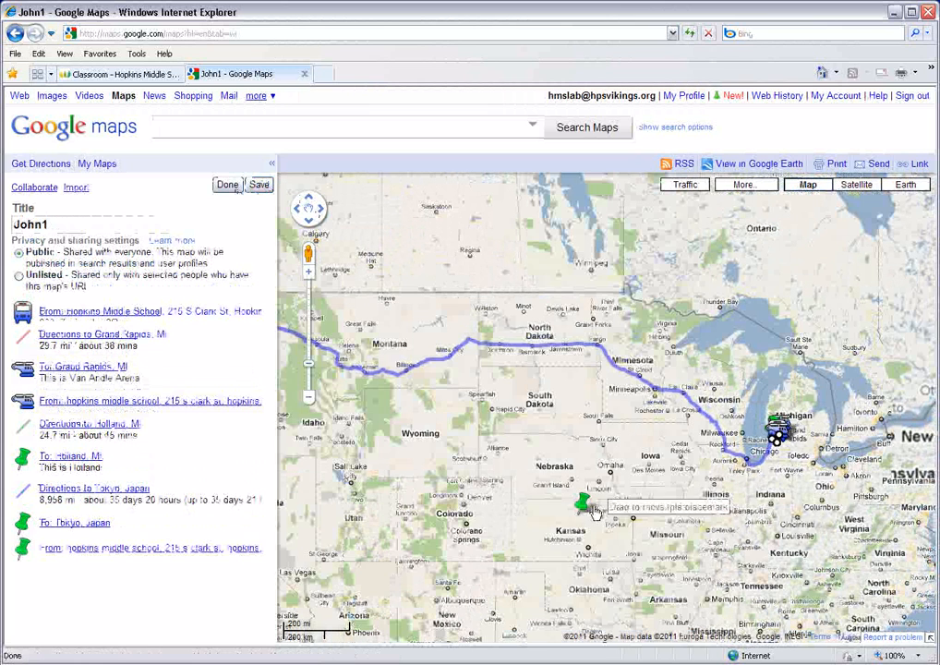
{"action": "left_click", "coordinate": [585, 504]}
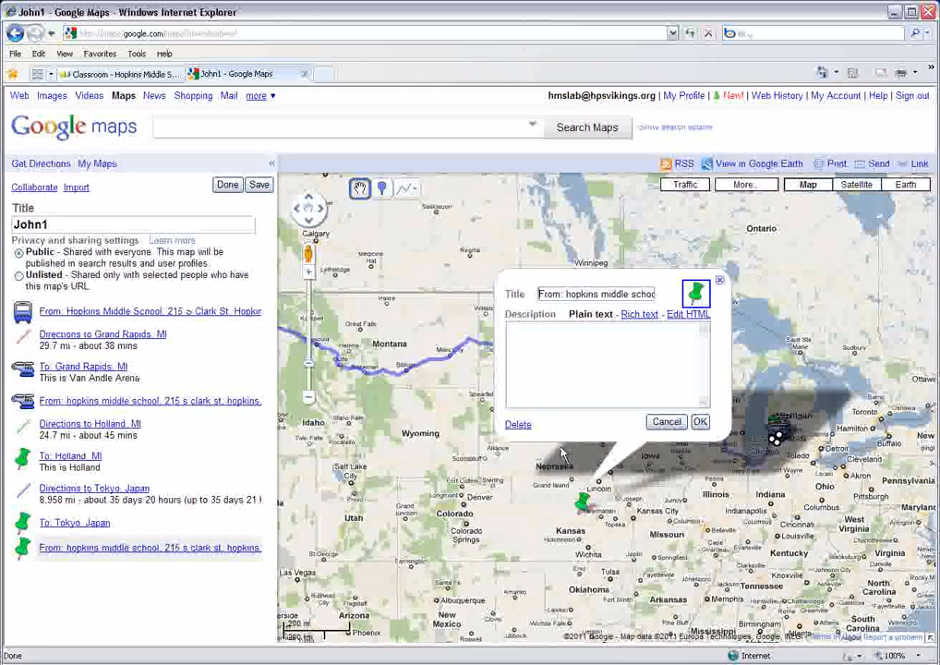
{"action": "left_click", "coordinate": [518, 424]}
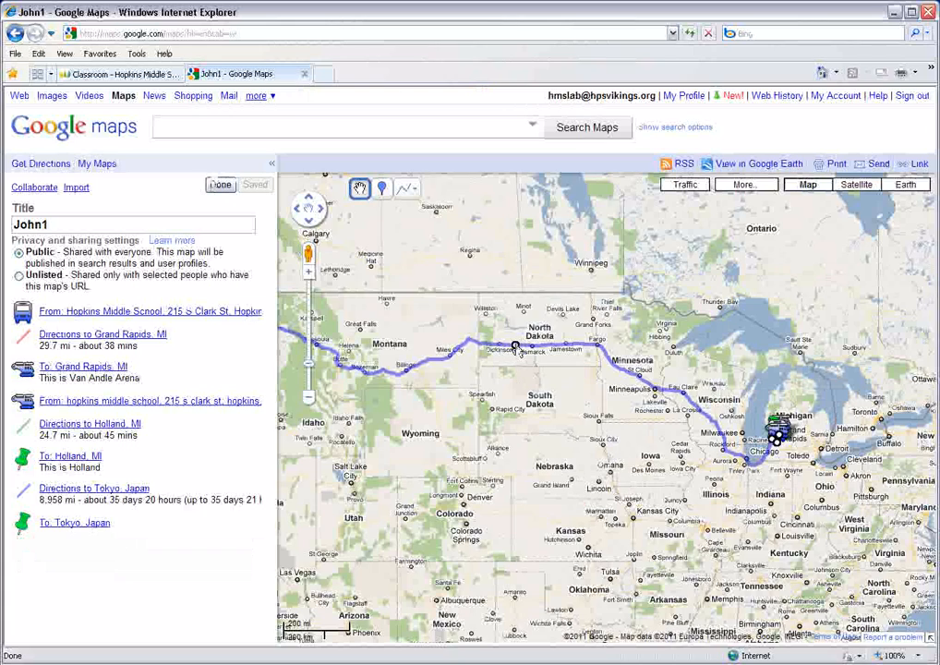
- Delete the Directions to Tokyo, Japan route line from the personal map and finish editing
{"action": "left_click", "coordinate": [515, 347]}
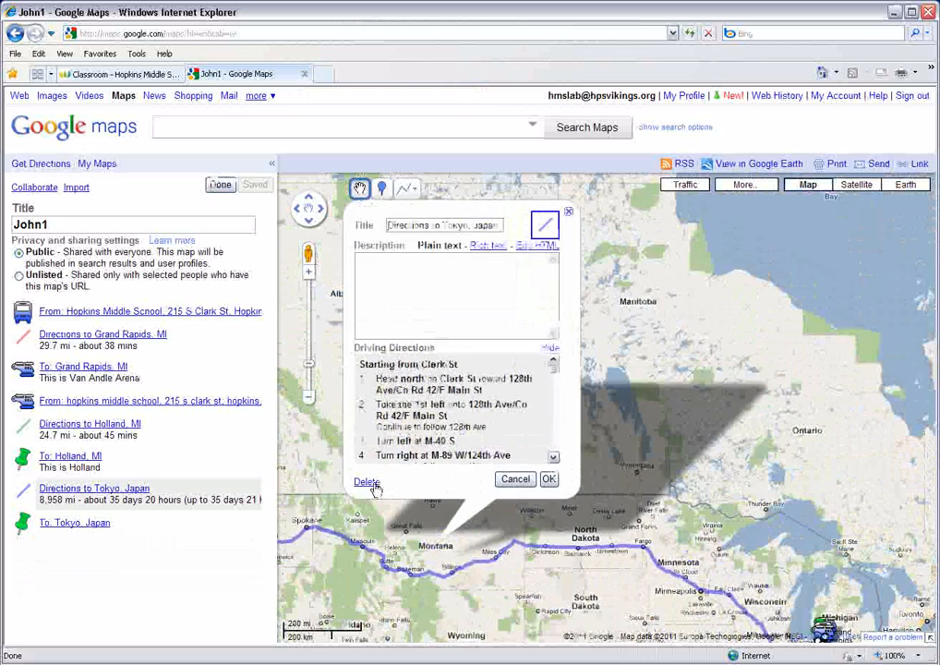
{"action": "left_click", "coordinate": [366, 482]}
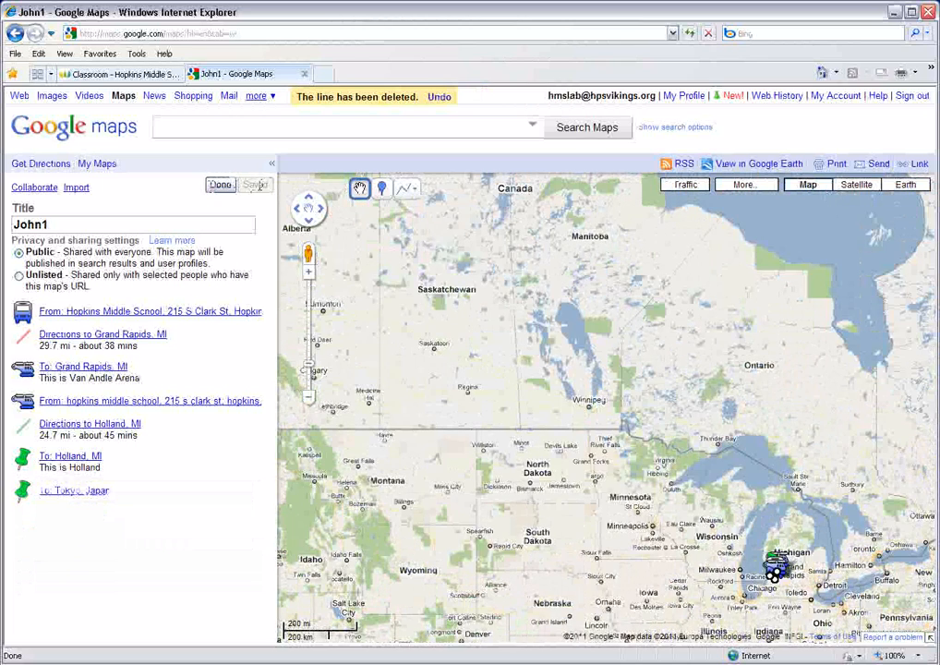
{"action": "left_click", "coordinate": [220, 186]}
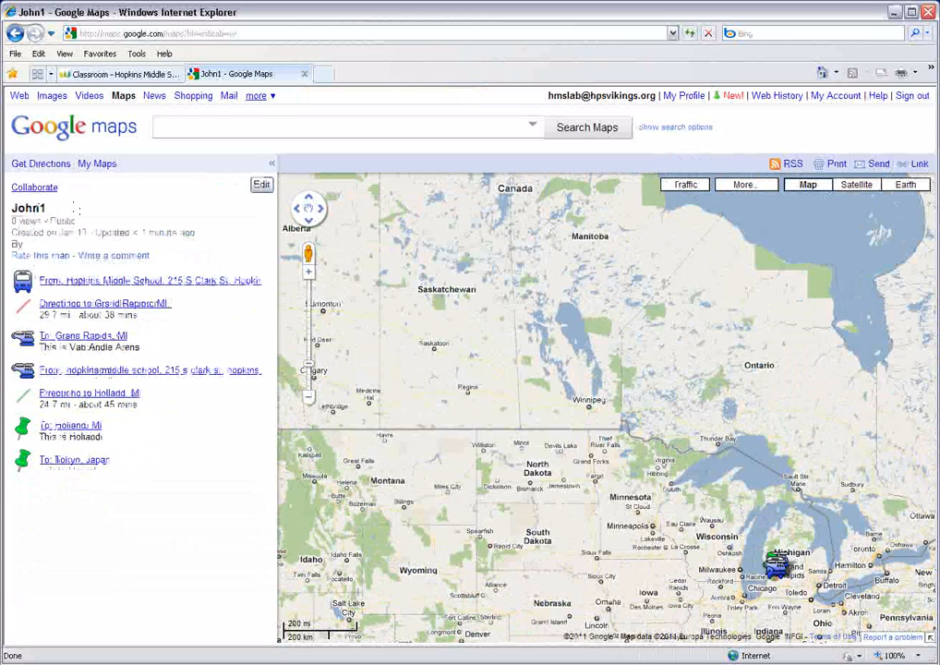
- Return to the list of created maps and open a blank driving directions form
{"action": "left_click", "coordinate": [92, 163]}
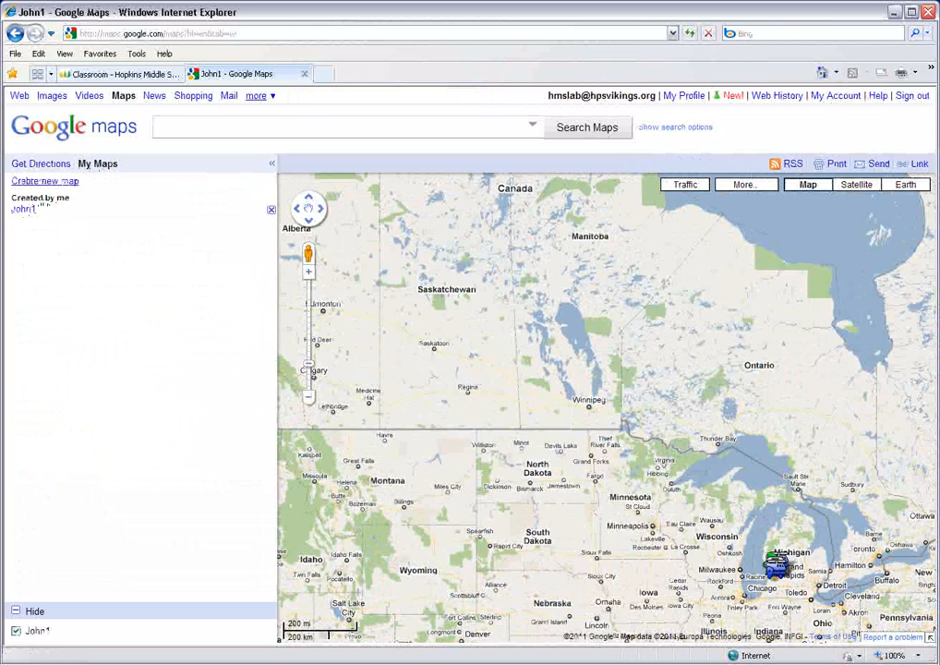
{"action": "left_click", "coordinate": [41, 165]}
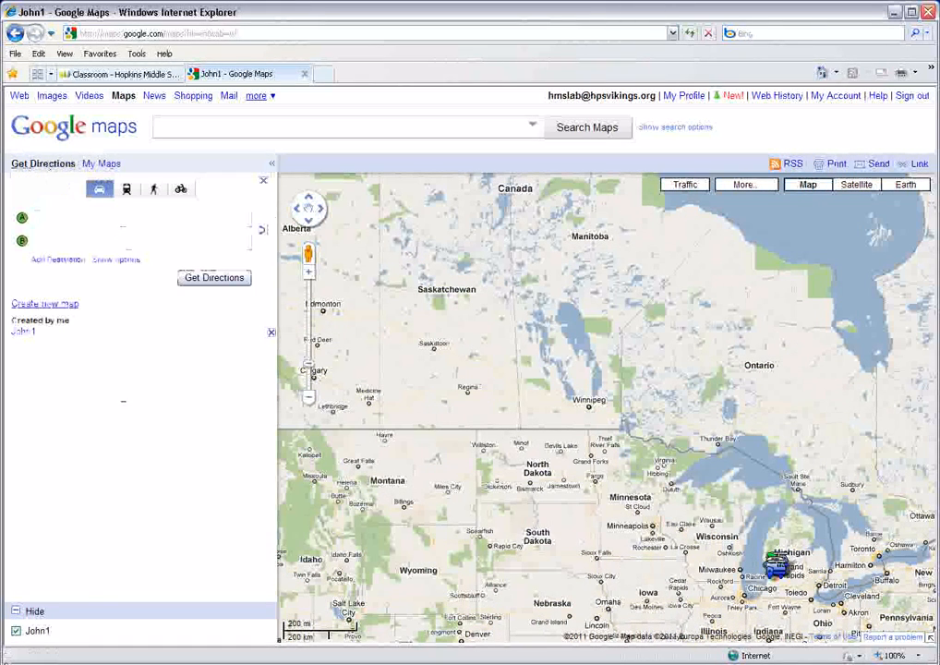